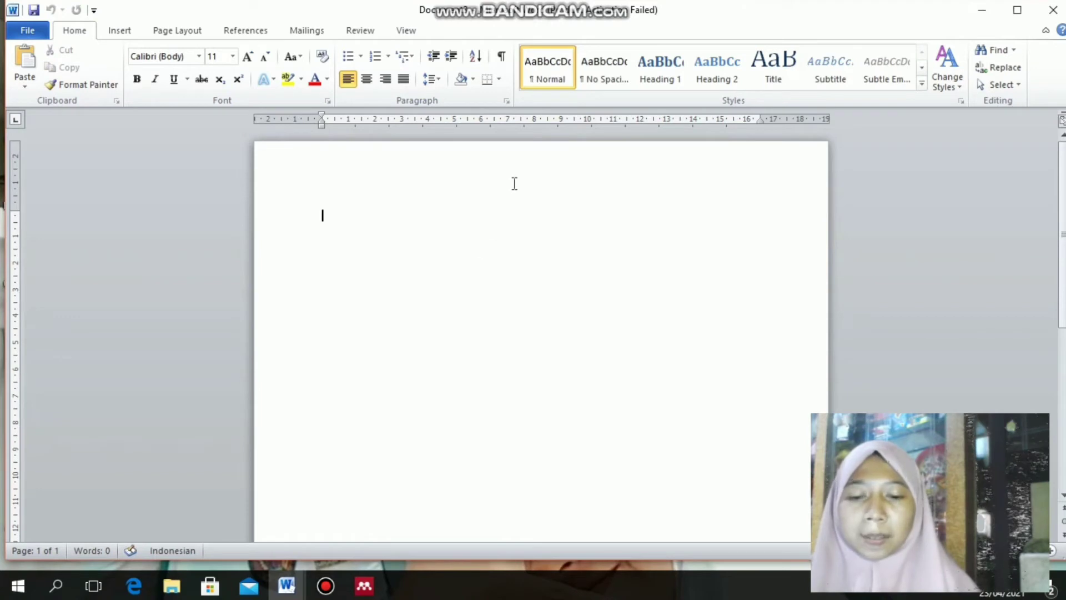
# Step: Add the centered bold title "PENGARUH JARAK TANAM DAN PENGGUNAAN PUPUK HAYATI TERHADAP PERTUMBUHAN DAN HASIL JAGUNG SEMI (Zea Mays L.) KULTIVAR BISI 2"
pyautogui.write('PENGARUH JARAK TANAM DAN PENGGUNAAN PUPUK HAYATI TERHADAP PERTUMBUHAN DAN HASIL JAGUNG SEMI (Zea Mays L.) KULTIVAR BISI 2')
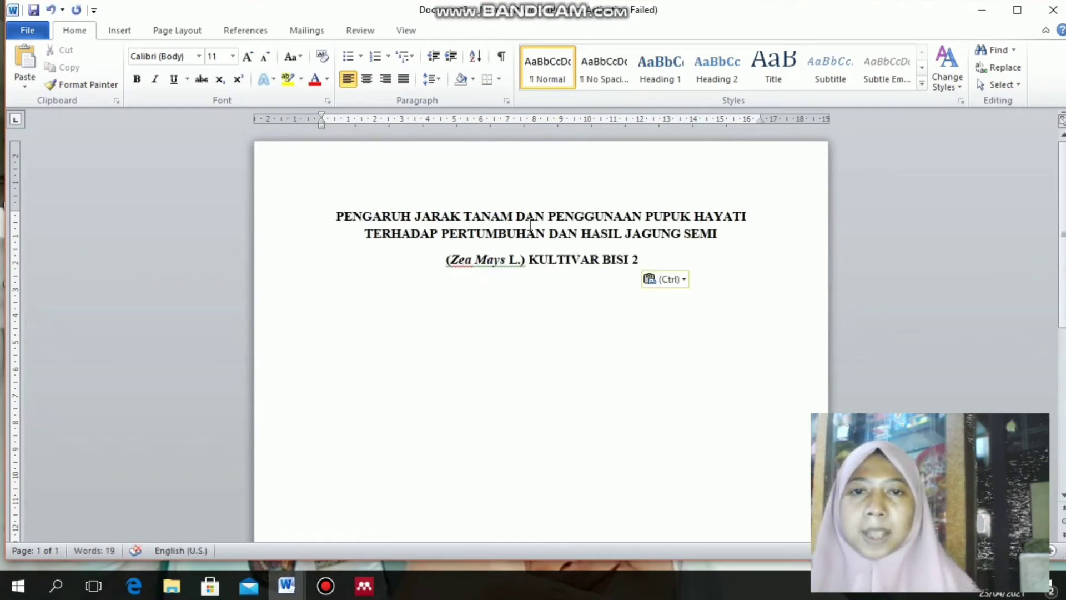
pyautogui.click(526, 218)
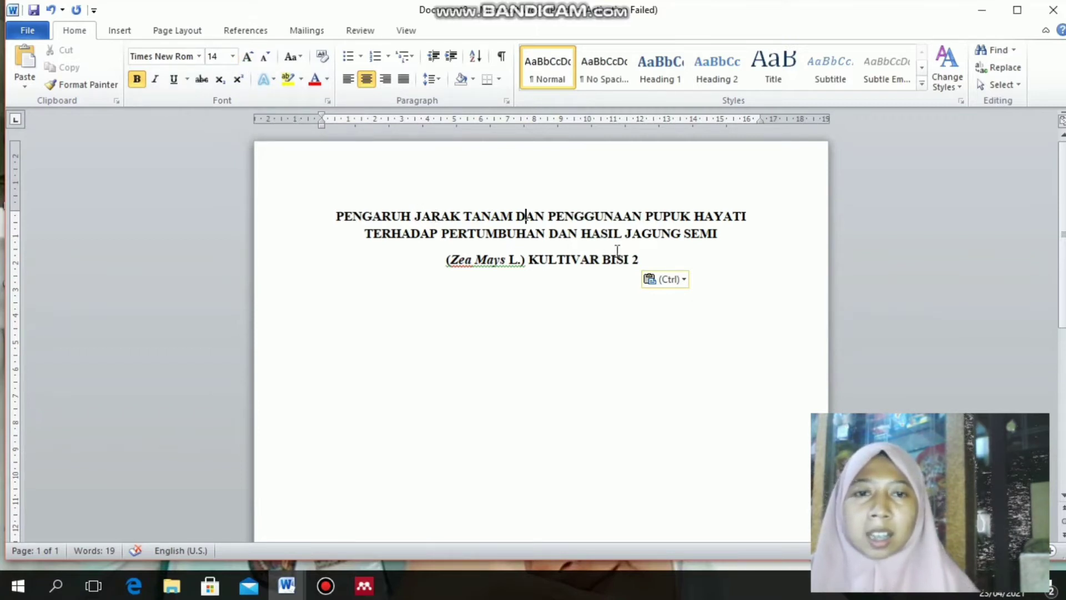
pyautogui.click(643, 260)
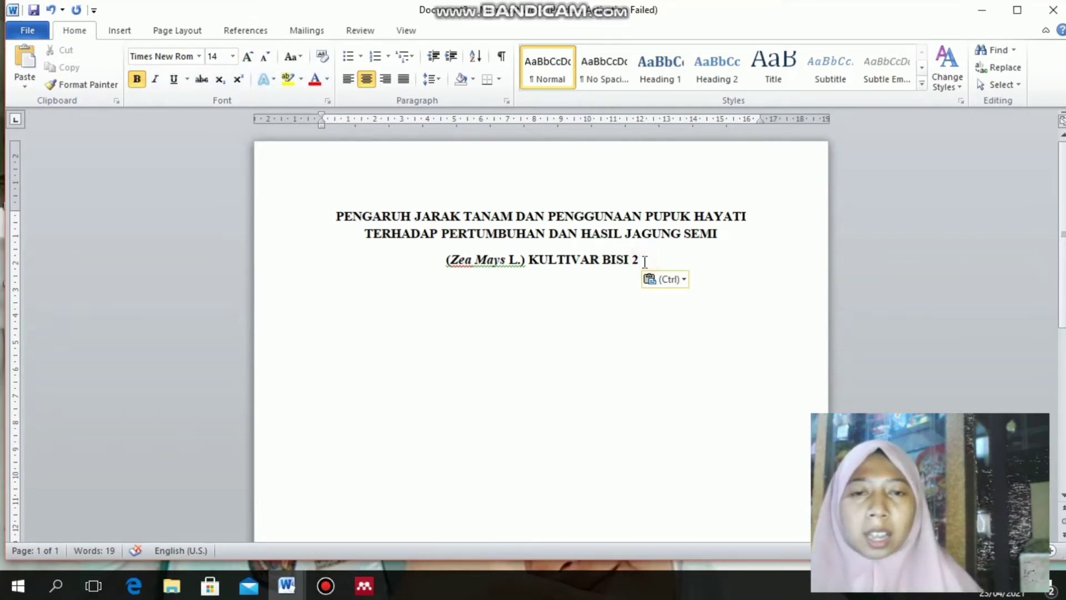
# Step: Add the bold italic English title "EFFECTS OF PLANT SPACING AND BIOFERTILIZER ON GROWTH AND YIELD OF BABY CORN (ZEA MAYS L.) CULTIVAR BISI 2" beneath it
pyautogui.press('Return')
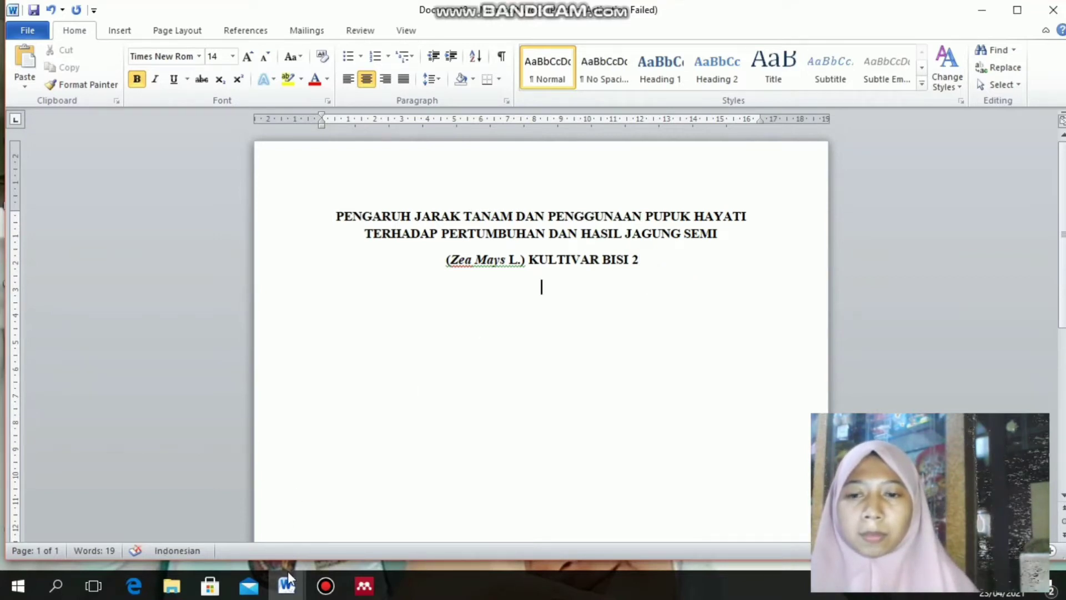
pyautogui.write('EFFECTS OF PLANT SPACING AND BIOFERTILIZER ON GROWTH AND YIELD OF BABY CORN (ZEA MAYS L.) CULTIVAR BISI 2')
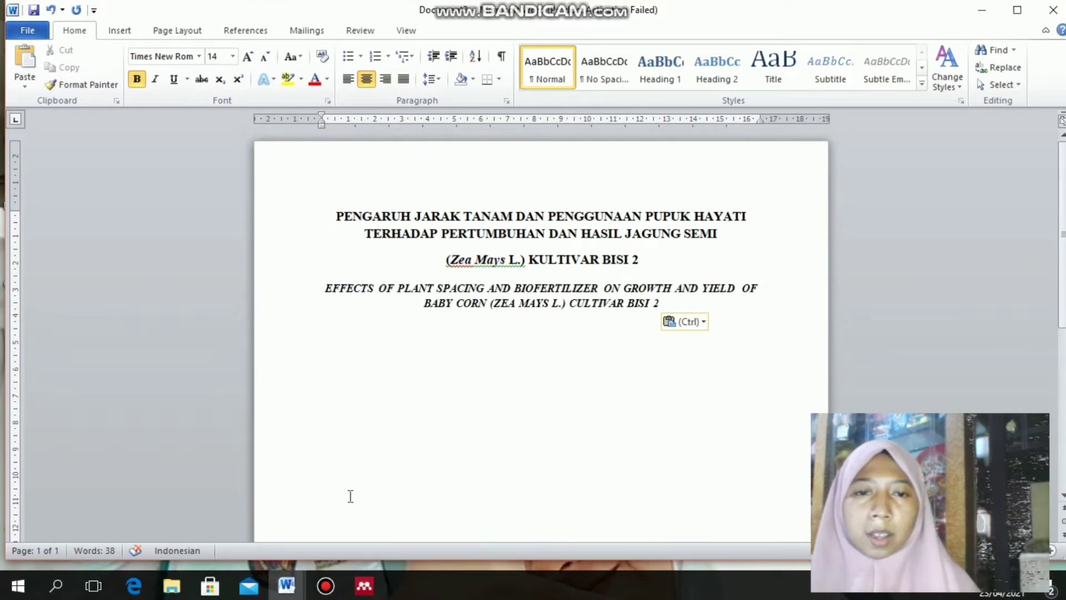
pyautogui.click(668, 302)
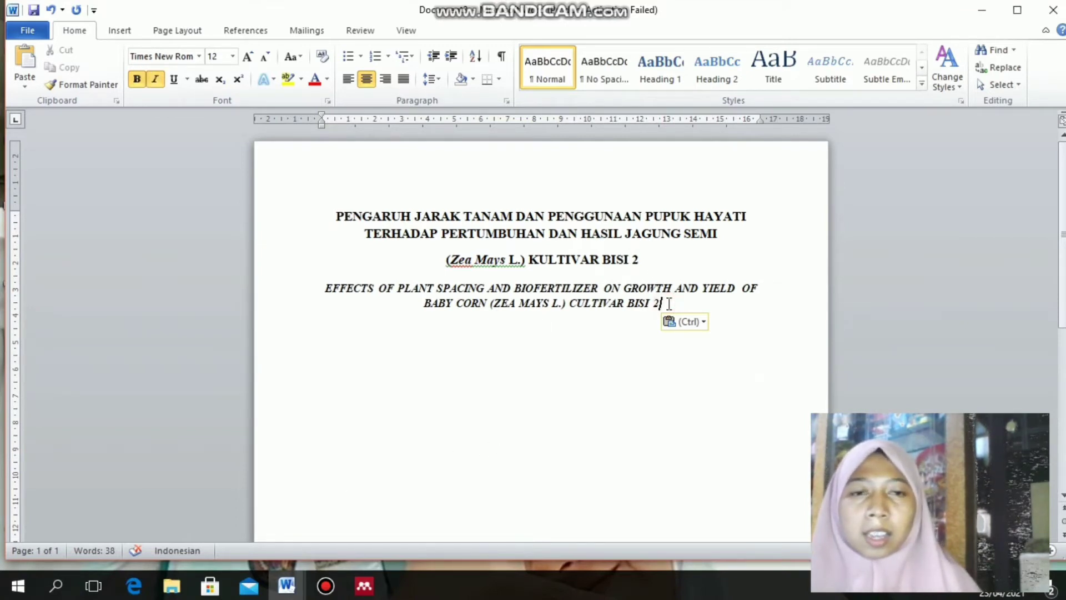
# Step: Insert the two authors' names in bold, non-italic type with superscript numbers 1 and 2 below the English title
pyautogui.press('Return')
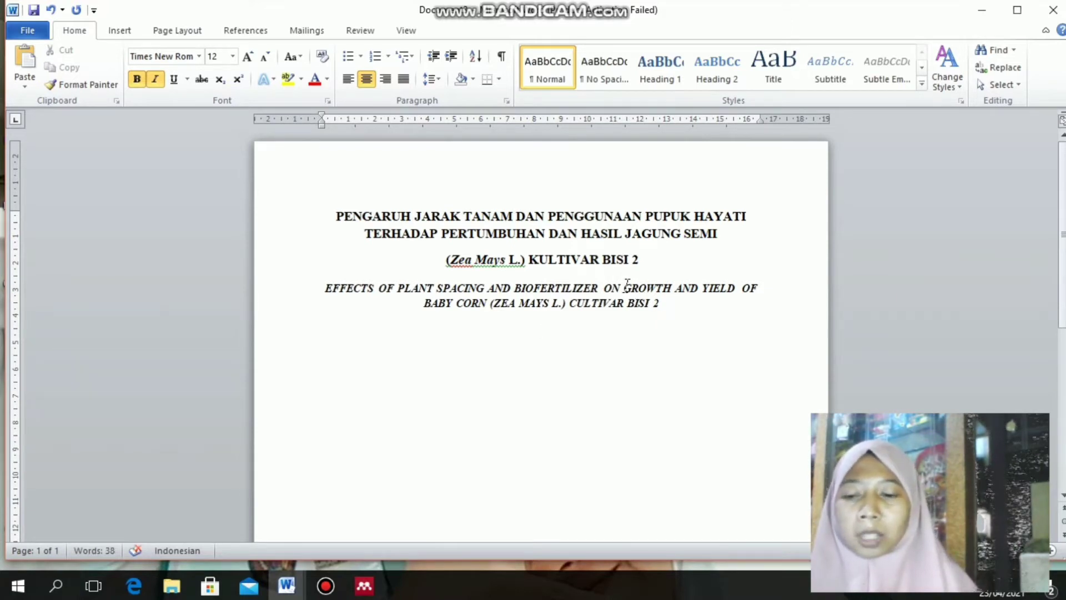
pyautogui.hotkey('ctrl', 'b')
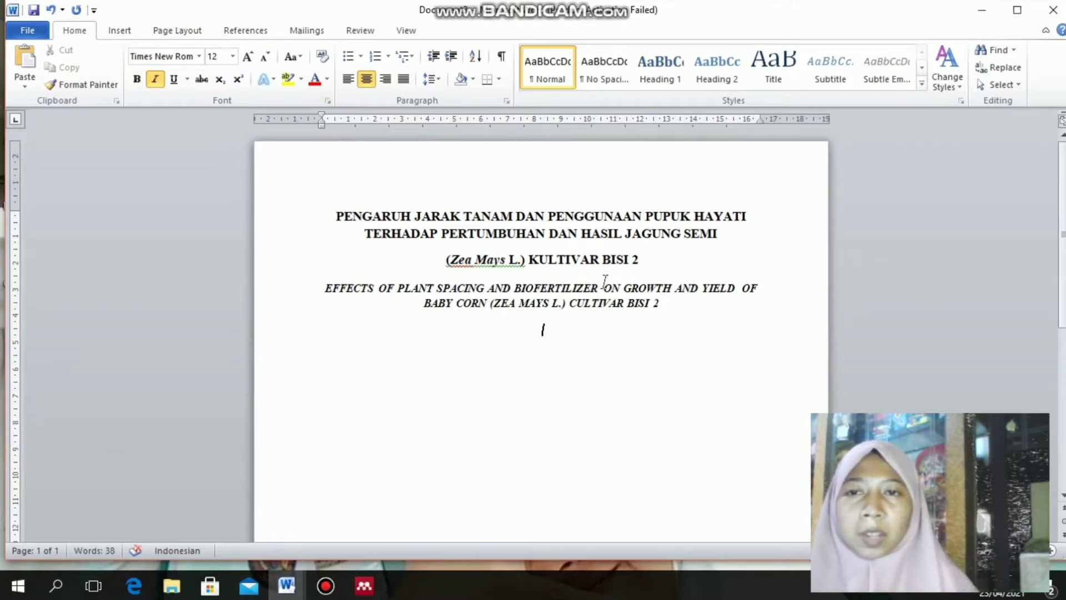
pyautogui.hotkey('ctrl', 'i')
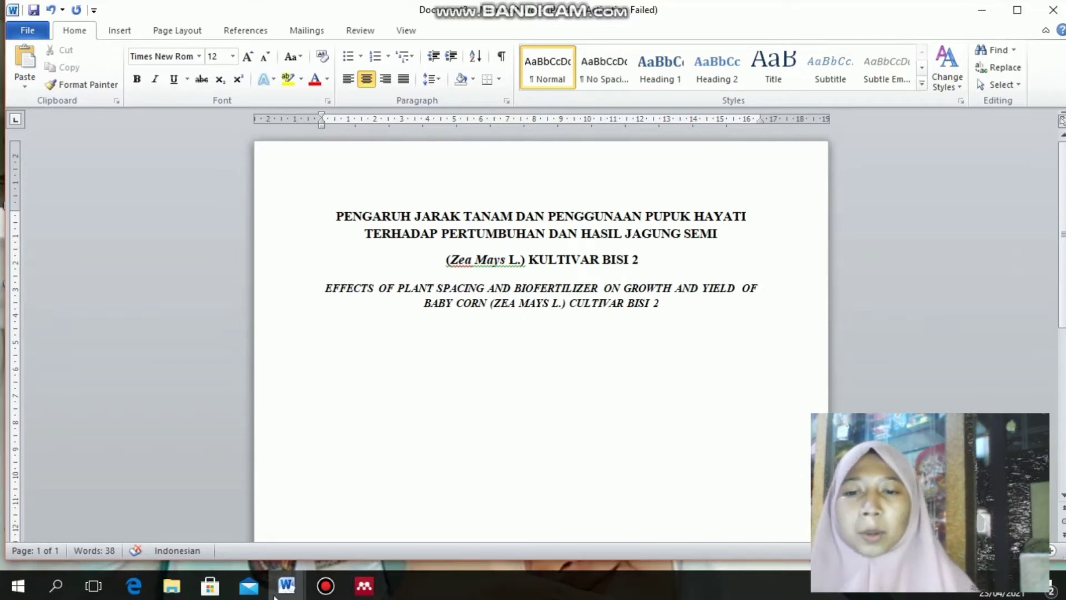
pyautogui.write('WAWAN KUSWANTO¹, UMAR DANI²')
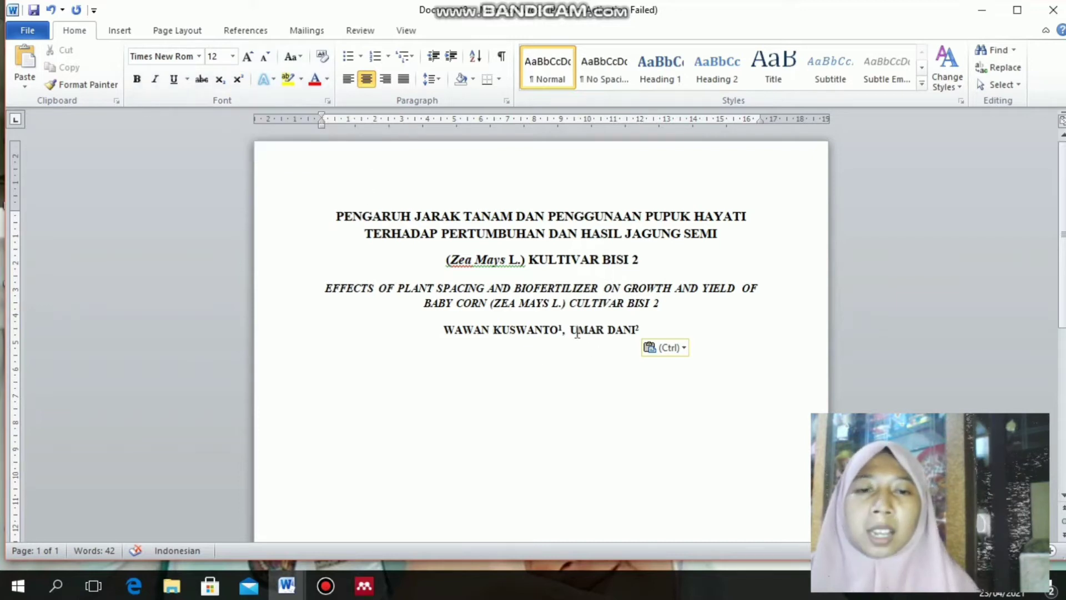
# Step: Remove and reapply superscript on the number after the first author's name
pyautogui.moveTo(562, 328); pyautogui.dragTo(559, 328)
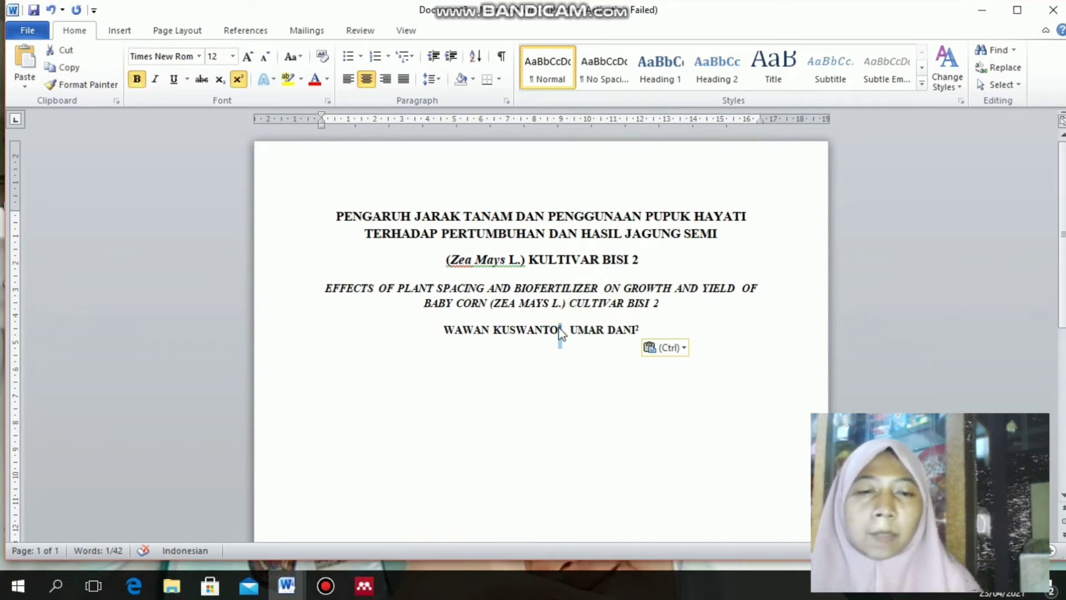
pyautogui.hotkey('ctrl', 'shift', '=')
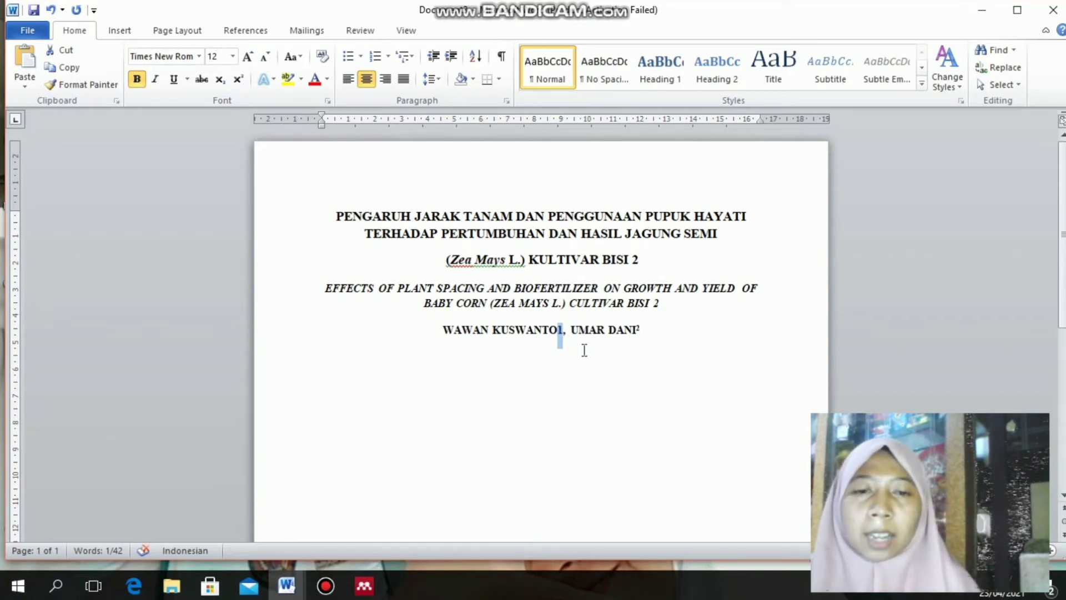
pyautogui.hotkey('ctrl', 'shift', '=')
# Step: Paste the authors' affiliation, postal address and e-mail block on a new line below the author names
pyautogui.click(648, 331)
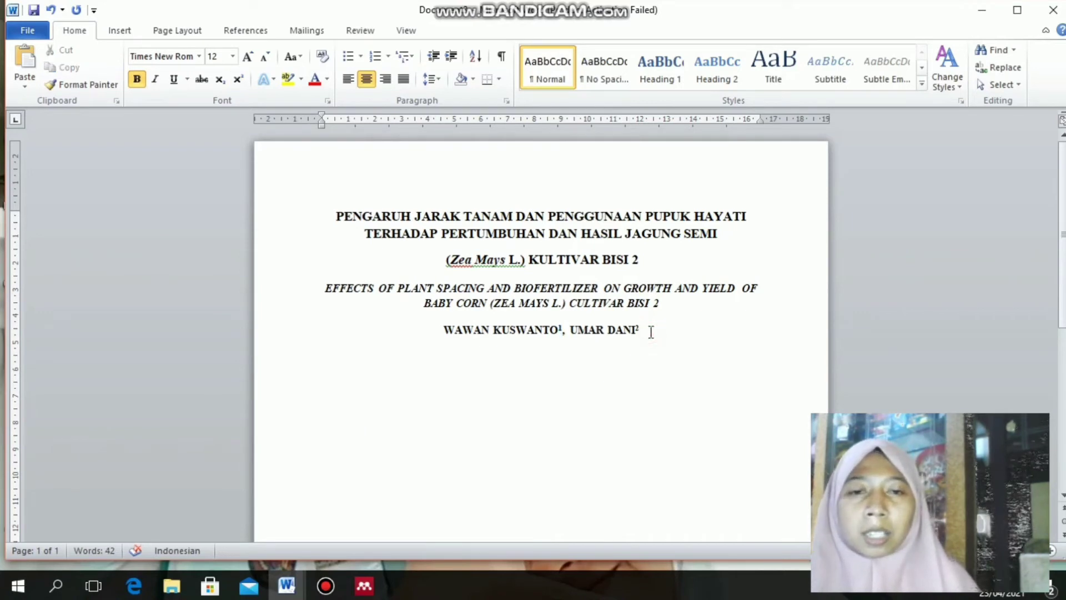
pyautogui.press('Return')
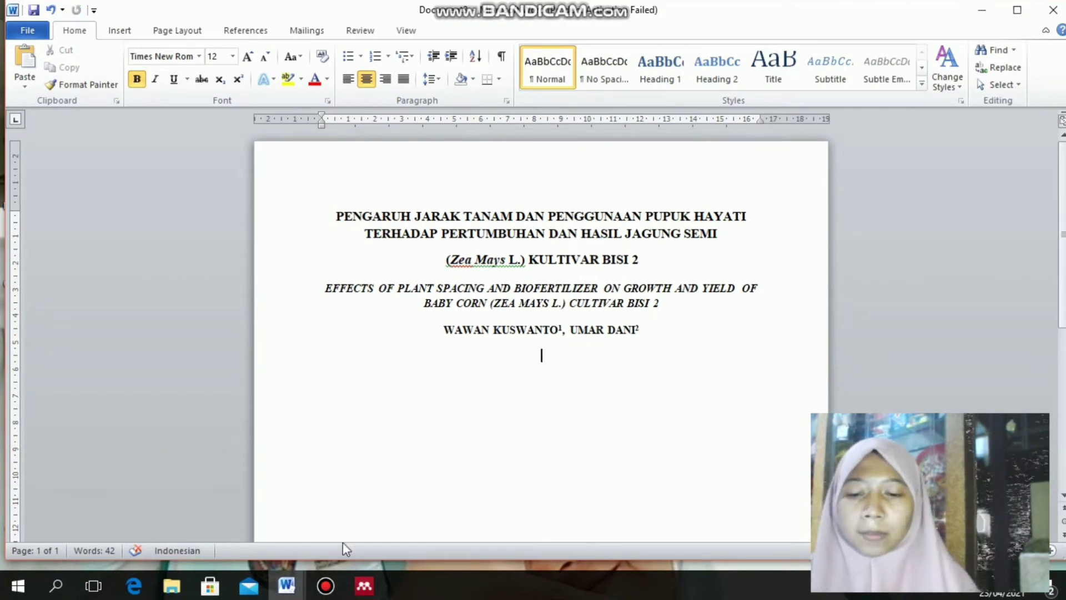
pyautogui.hotkey('ctrl', 'v')
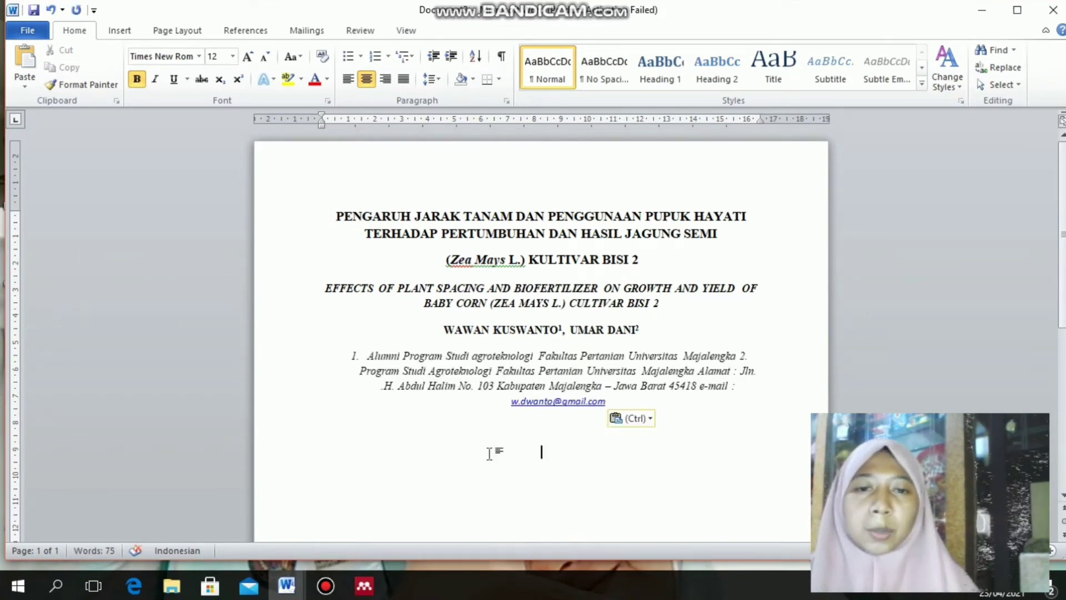
pyautogui.scroll(-3, 488, 453)
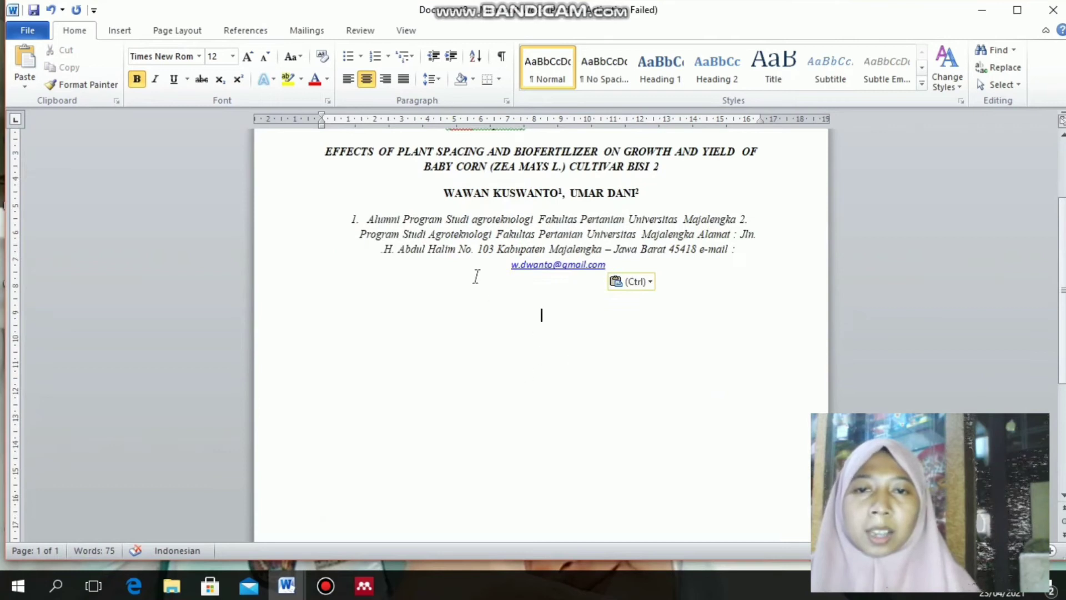
pyautogui.click(421, 219)
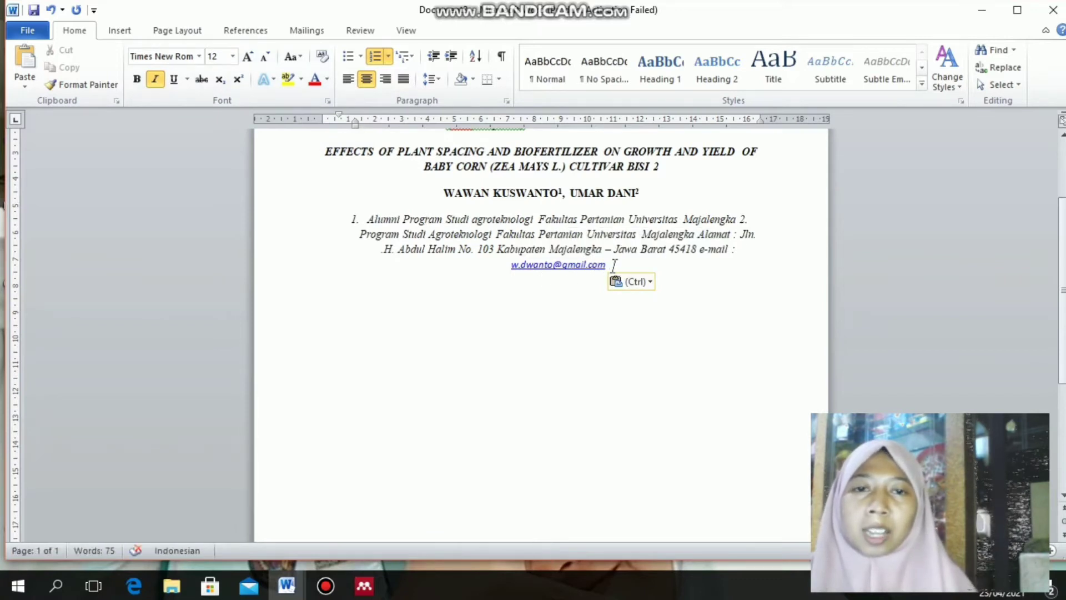
# Step: Add a bold, non-italic centered heading "ABSTRAK" below the affiliation block
pyautogui.click(615, 265)
pyautogui.press('Return')
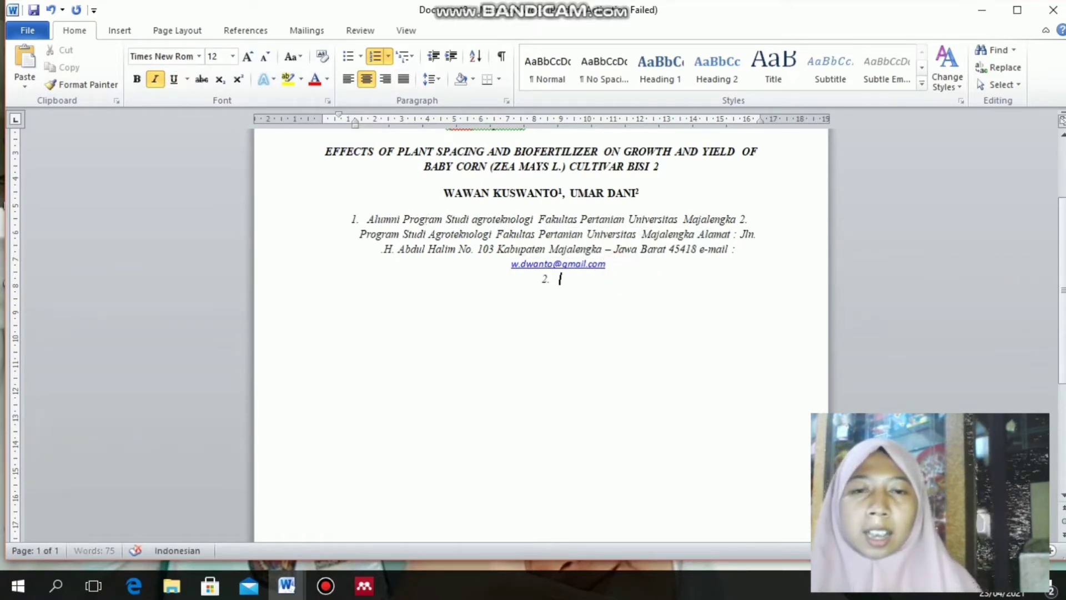
pyautogui.press('BackSpace')
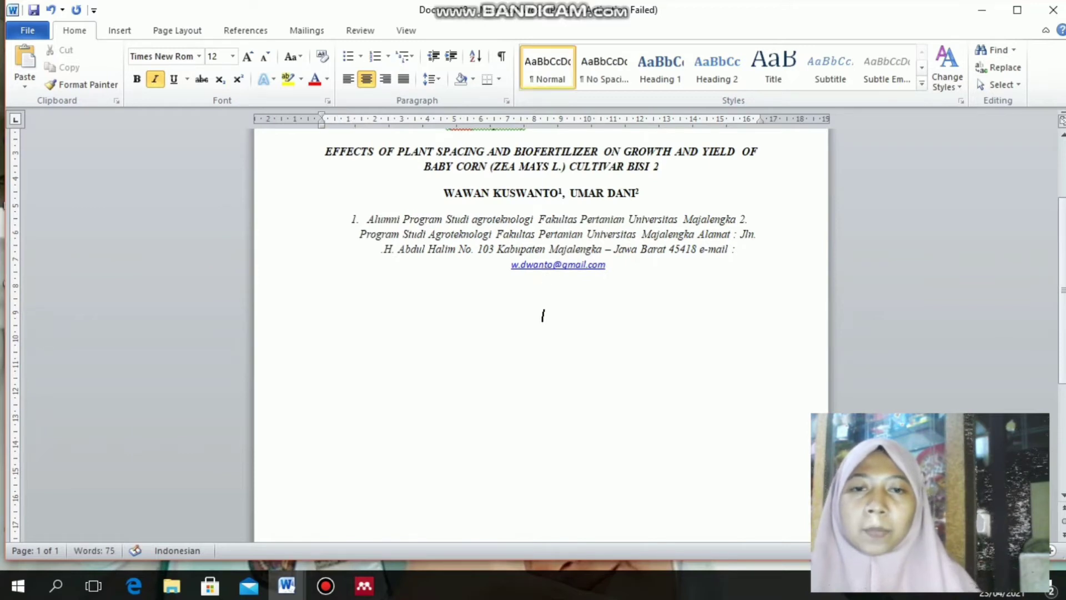
pyautogui.hotkey('ctrl', 'i')
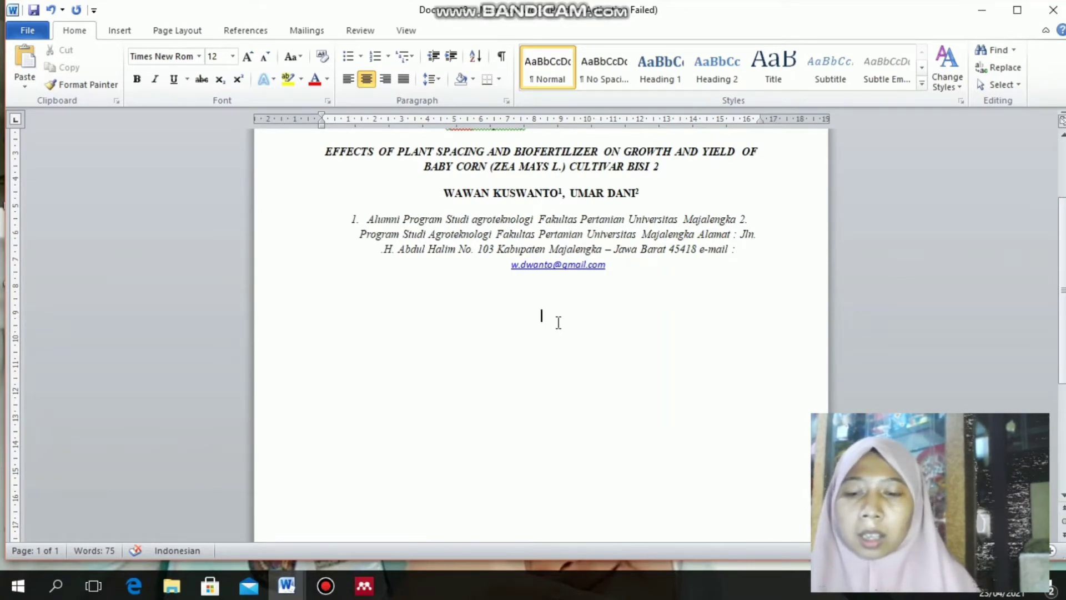
pyautogui.hotkey('ctrl', 'b')
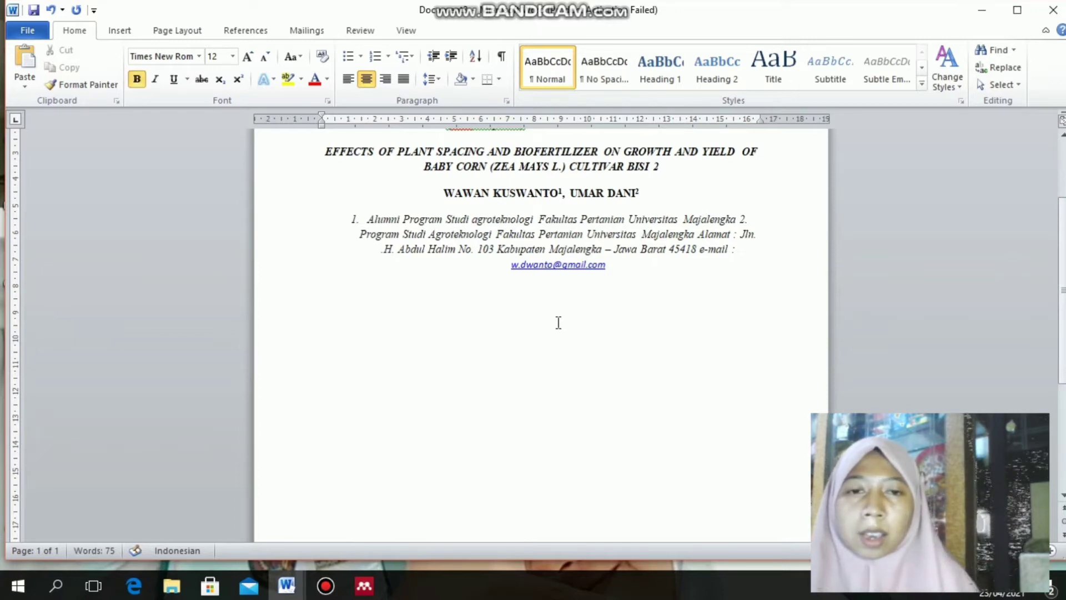
pyautogui.write('ABS')
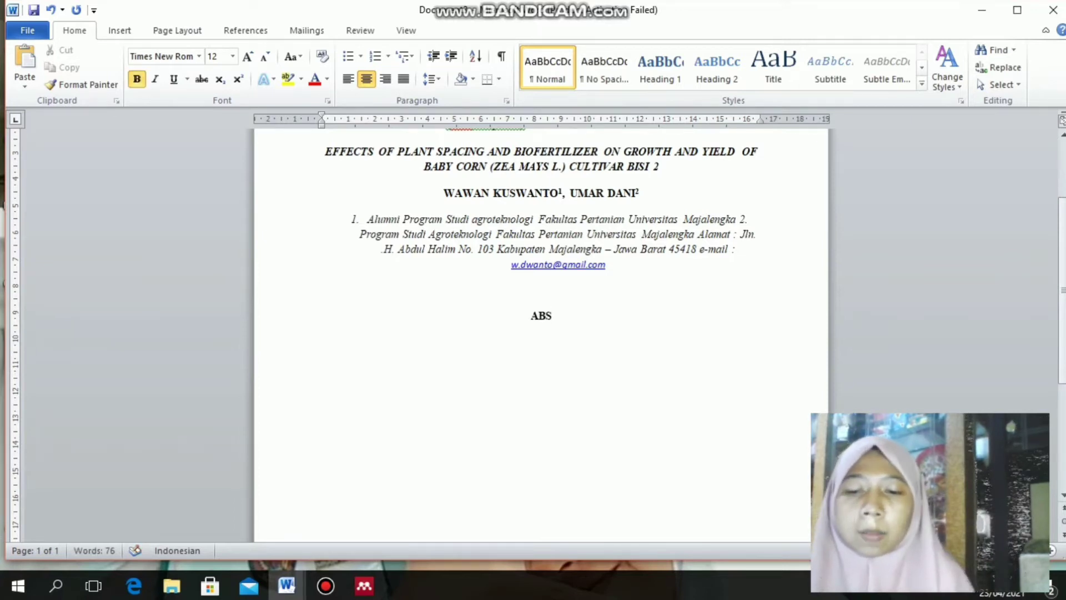
pyautogui.write('TRAK')
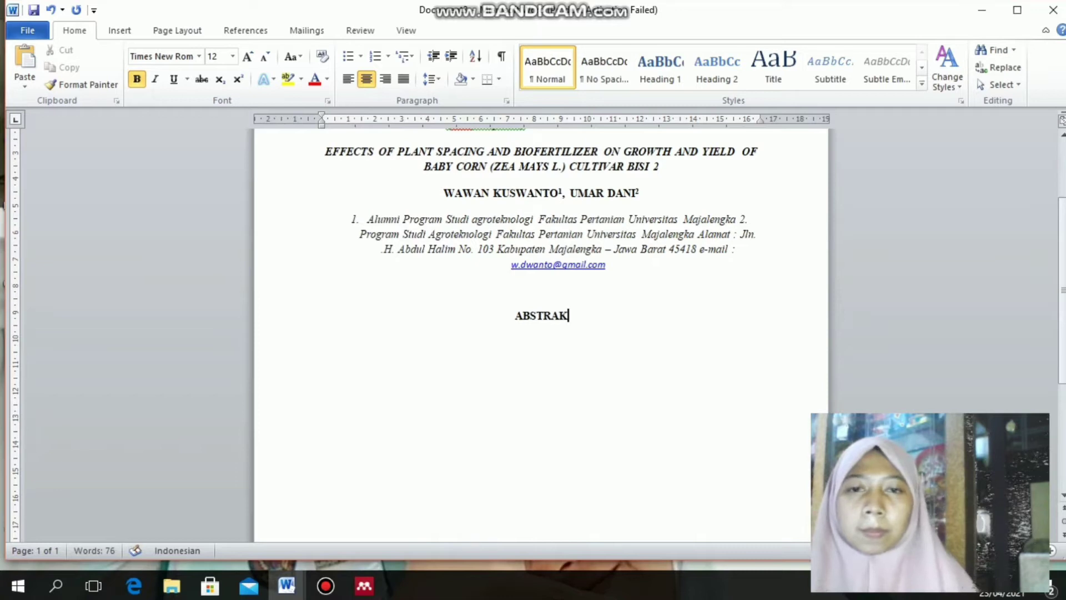
# Step: Insert the English abstract beginning "The objective of this research was to determine" from the contekan 2 document as a justified paragraph below the ABSTRAK heading
pyautogui.press('Return')
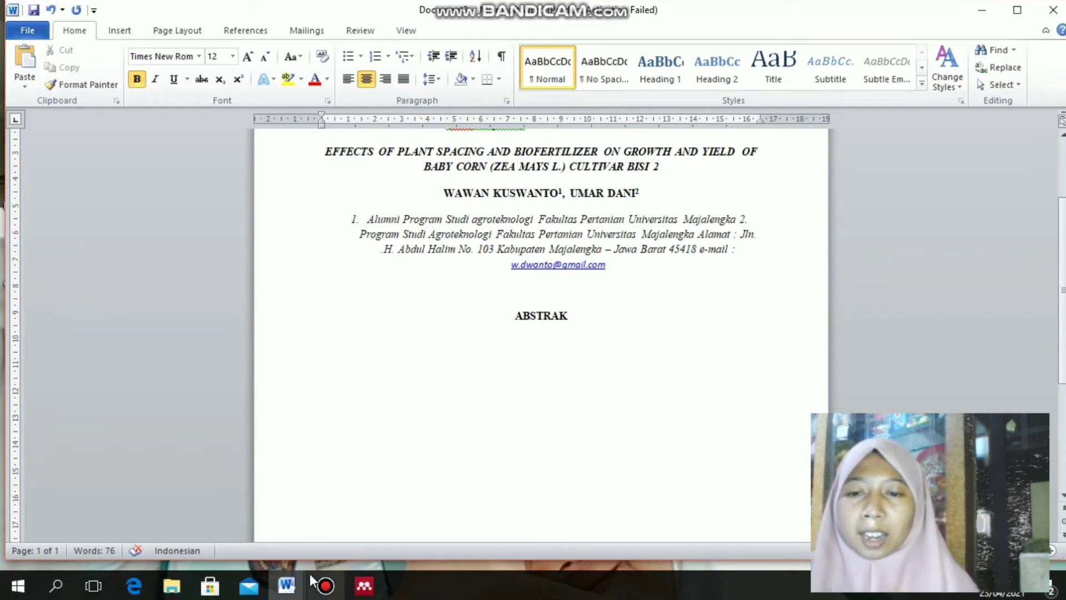
pyautogui.click(289, 587)
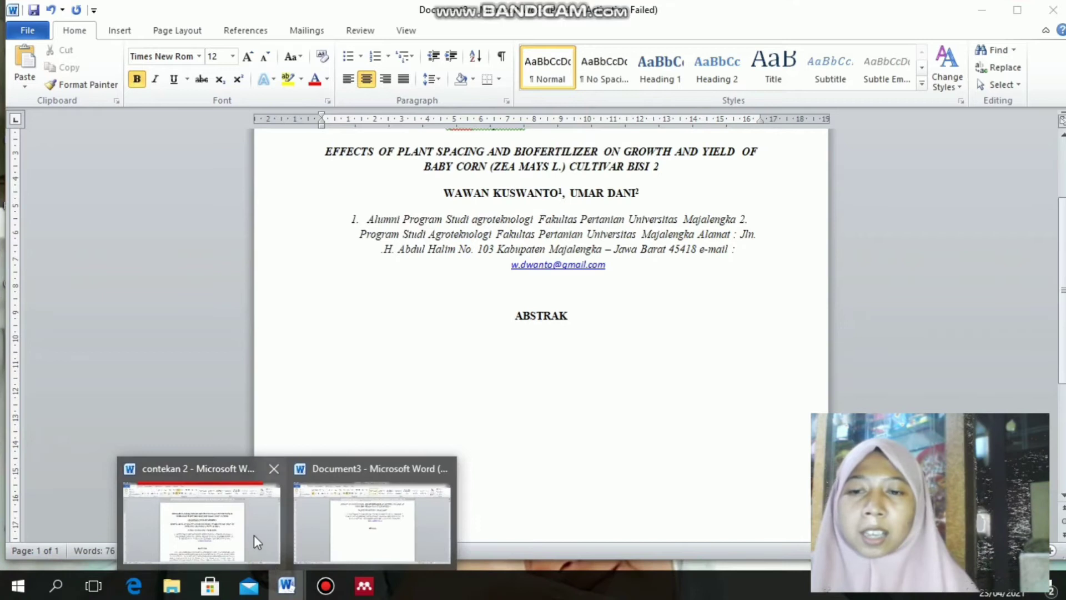
pyautogui.click(254, 535)
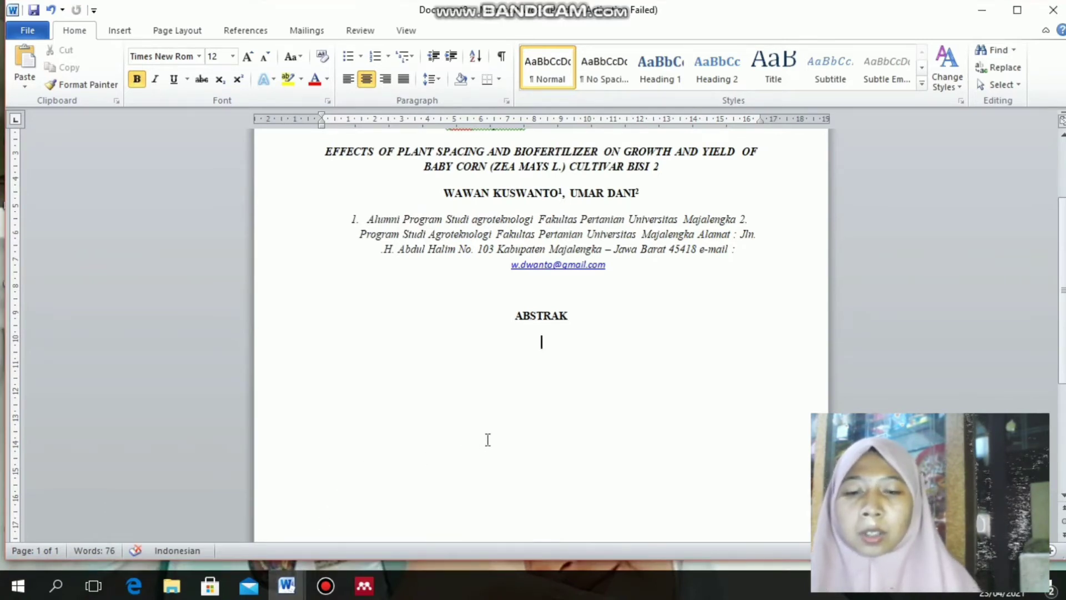
pyautogui.hotkey('ctrl', 'j')
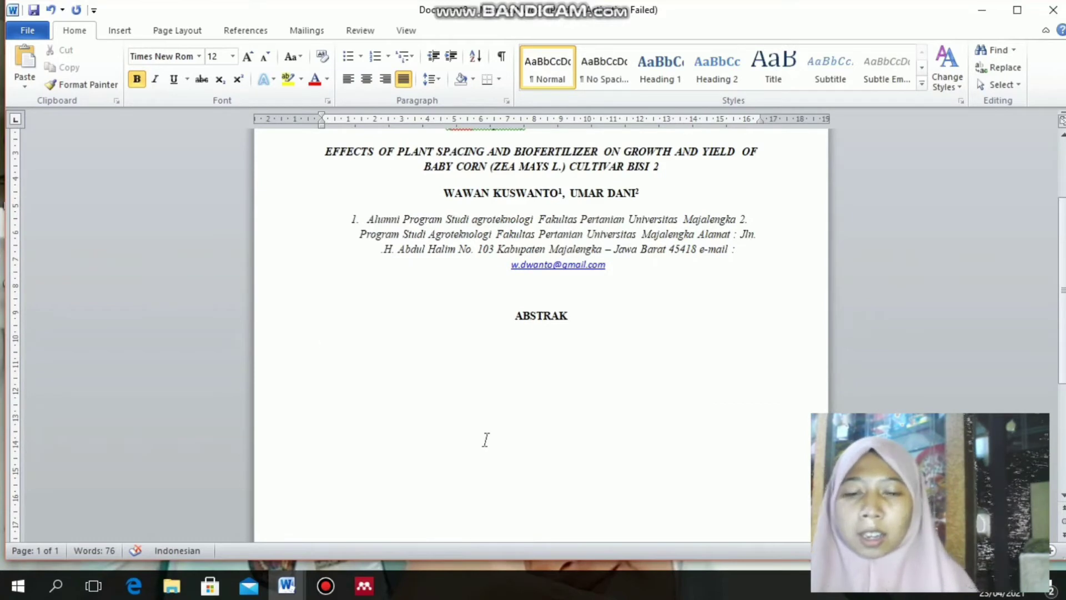
pyautogui.write("The objective of this research was to determine the effect of the interaction and main effect of the plant spacing and the use of biofertilizer on growth and yield of baby corn. This study was conducted in March to June 2016. The research method using a randomized block design (RBD) Factorial. The first factor is a biofertilizer (P): p1 = 0 kg / hectare, p2 = 30 kg / hectare, and p3 = 60 kg / hectare. The second factor of planting space (J): j1 = 50 cm x 20 cm, j2 = 60 cm x 20 cm, and j3 = 75 cm x 20 cm. The effect of the difference in treatment was tested by Duncan's Multiple Range Test at the level of 95%. The results showed not there is interaction between the use of plant spacing and fertilizer application of biological Petrobio on growth and yield of spring corn. Provision of biological fertilizer Petrobio 30 kg / ha and 60 kg / ha best effect on gross weight corn cob spring crop cultivars Bisi 2. The distance of 50 cm x 20 cm a good effect on the plant height ages of 28 and 42 days after planting. On the Component results, wider row spacing (75 cm x 20 cm) gives a good effect on the cob diameter dirty.")
pyautogui.scroll(-2, 558, 342)
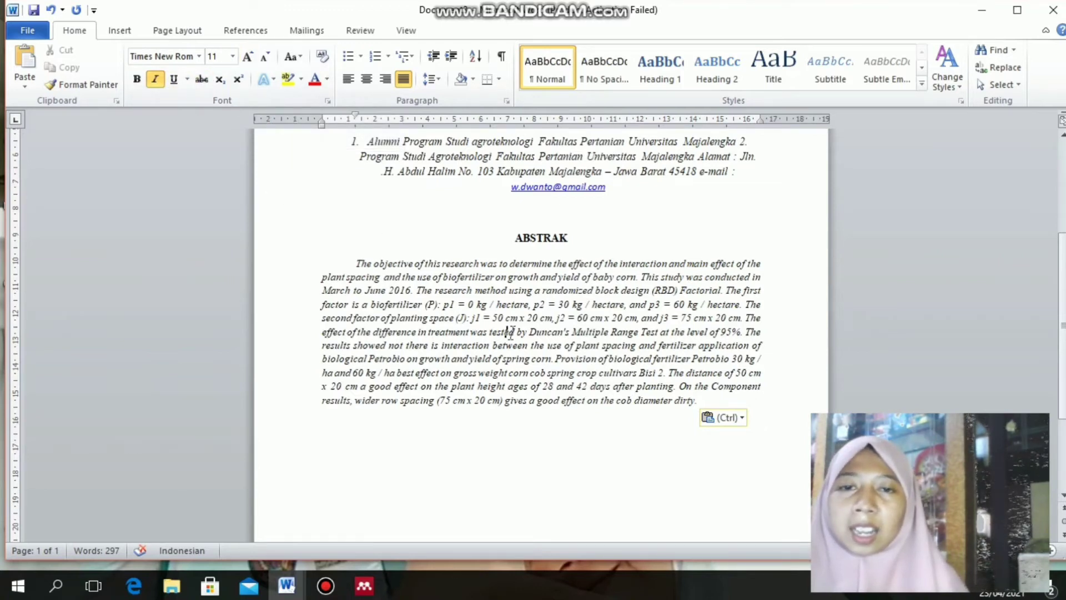
# Step: Add the bold line "Keywords. Plant Spacing, Biofertilizer, Baby Corn" below the abstract paragraph
pyautogui.click(720, 399)
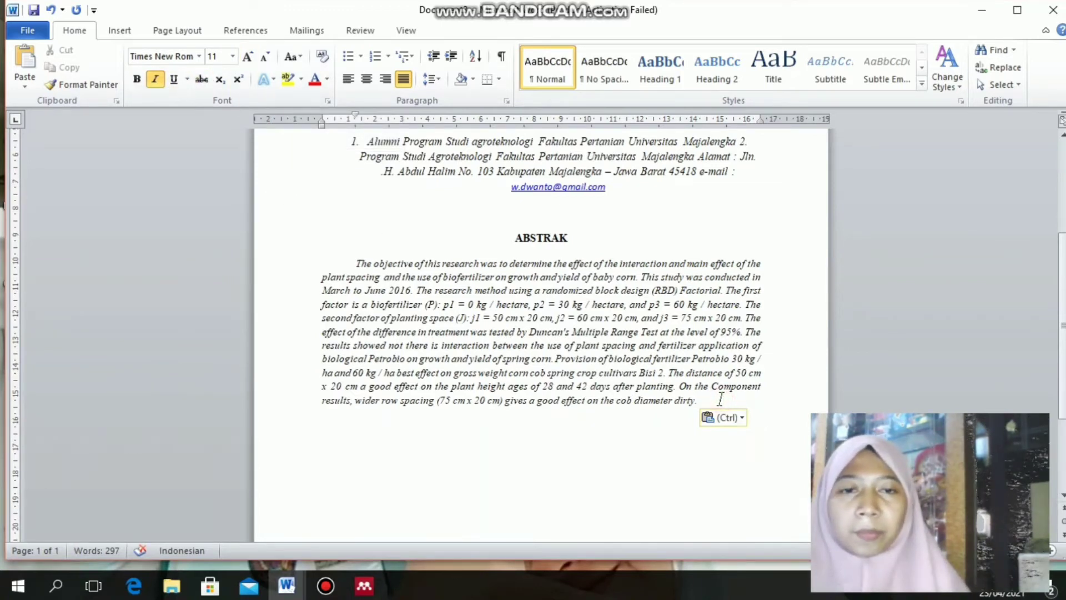
pyautogui.press('Return')
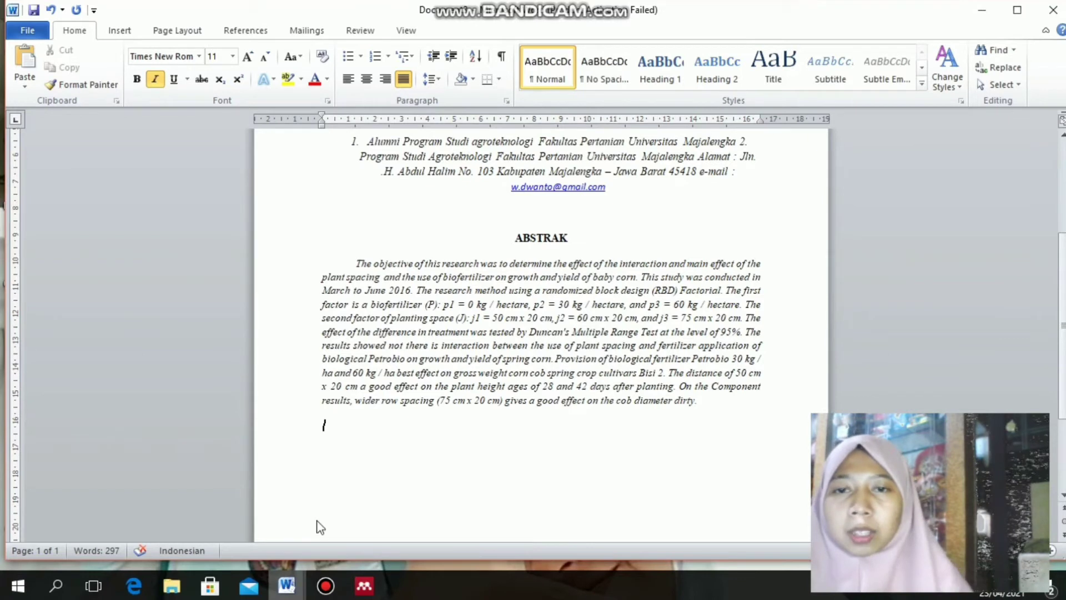
pyautogui.moveTo(287, 567)
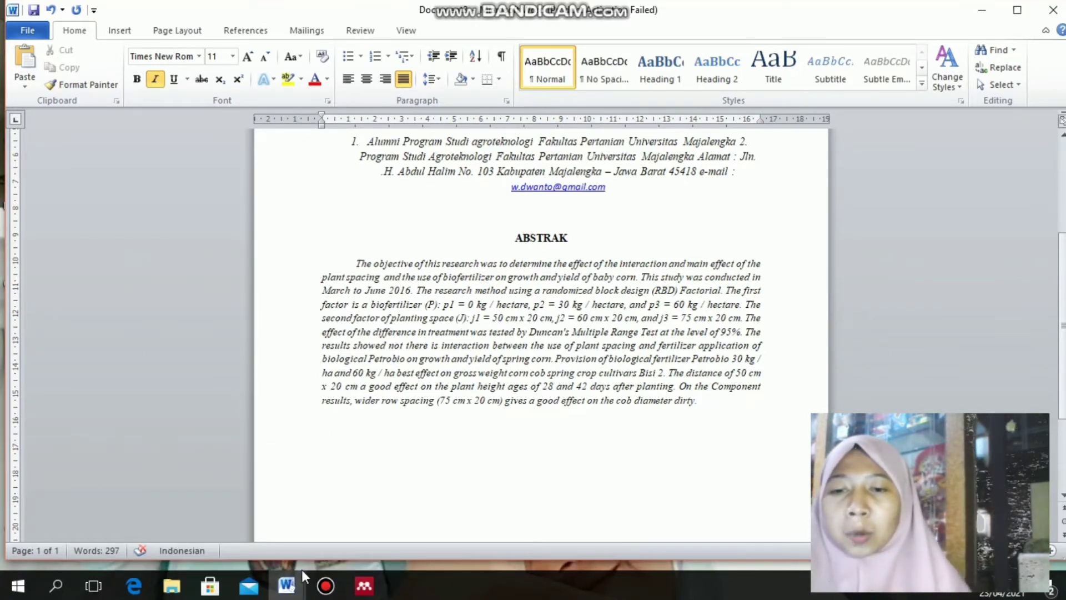
pyautogui.write('Keywords. Plant Spacing, Biofertilizer, Baby Corn')
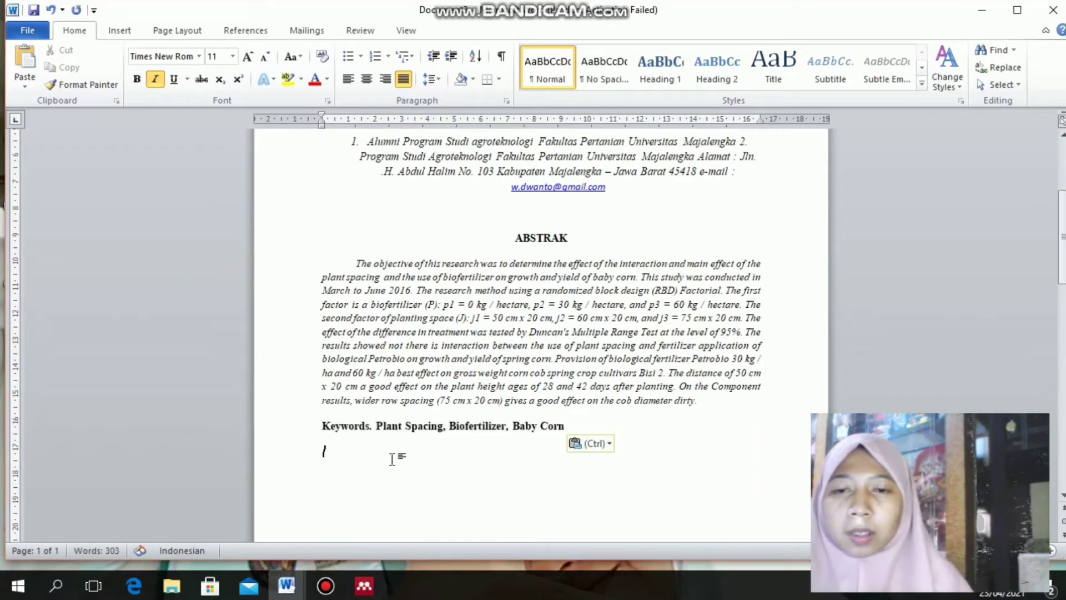
# Step: Insert a new empty paragraph below the keywords line
pyautogui.click(449, 426)
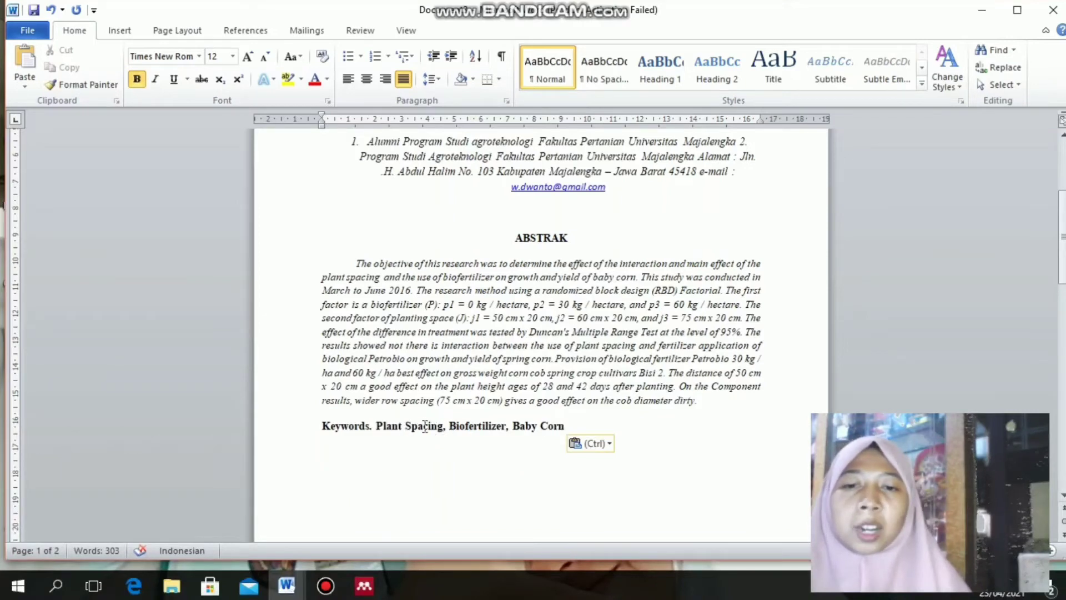
pyautogui.click(538, 237)
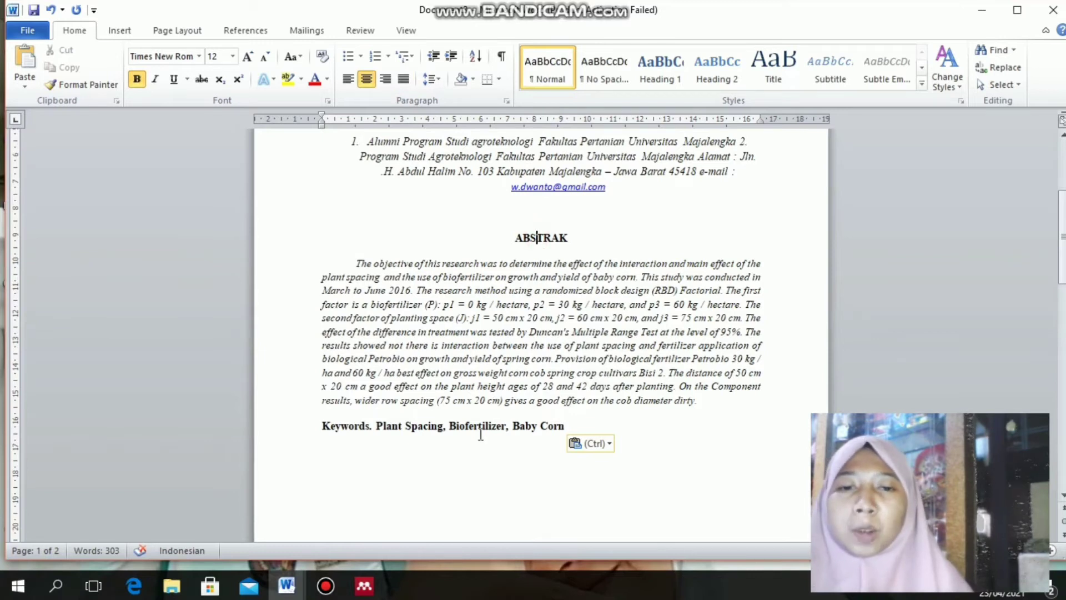
pyautogui.click(570, 425)
pyautogui.press('Return')
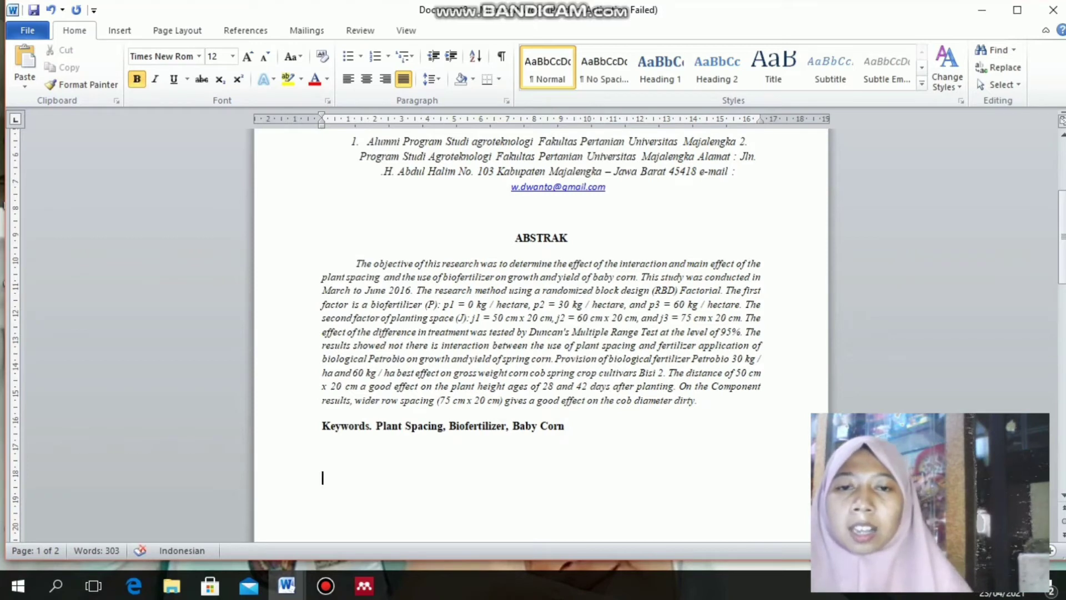
# Step: Add the bold heading text "PENDAHULUAN" on the empty line below the keywords
pyautogui.scroll(-8, 569, 423)
pyautogui.scroll(6, 568, 423)
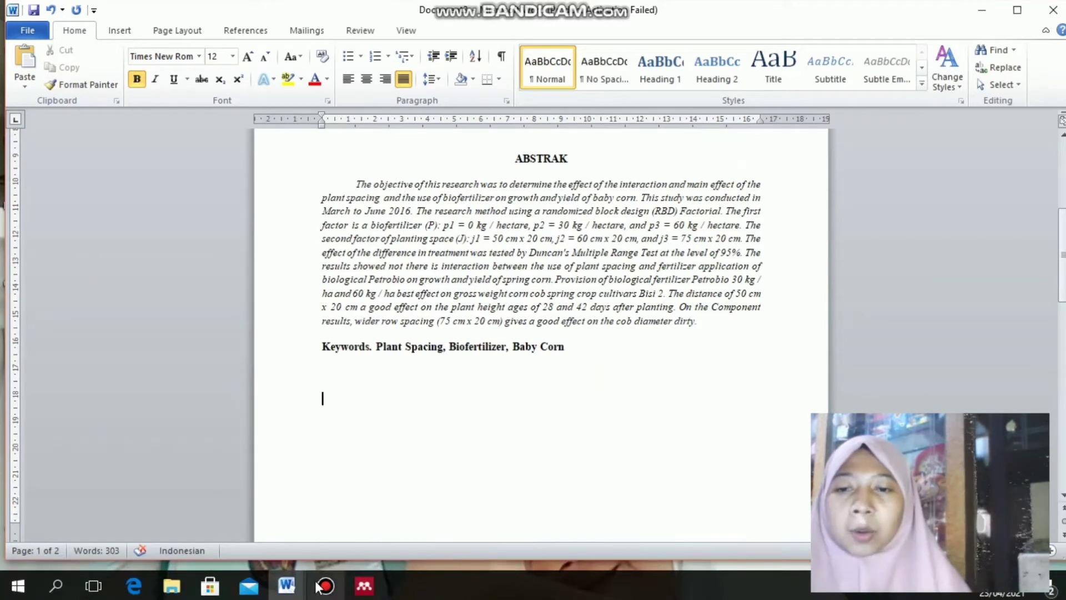
pyautogui.moveTo(294, 587)
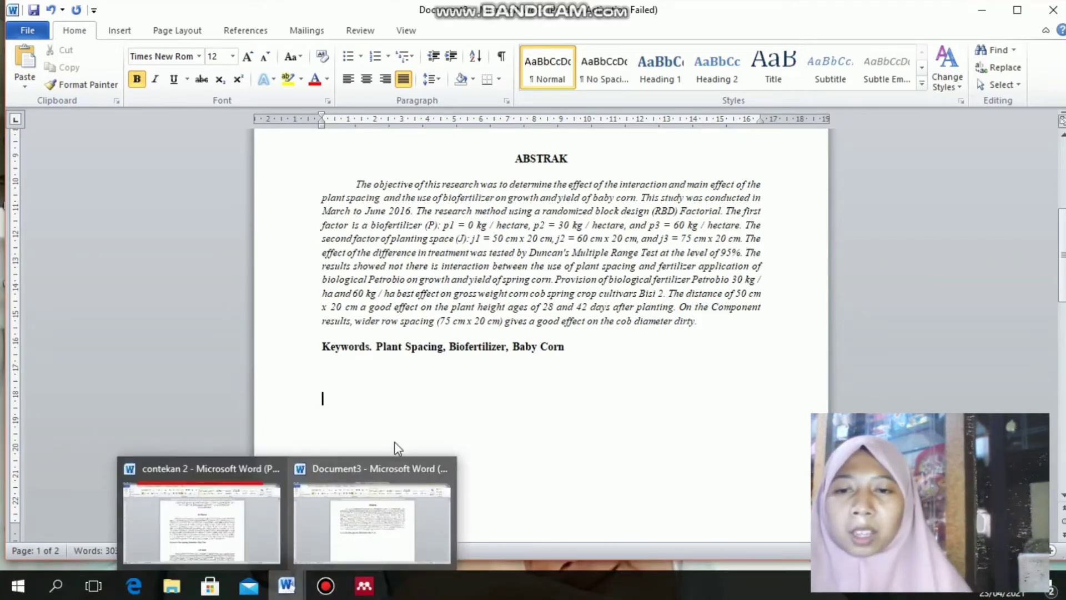
pyautogui.click(395, 405)
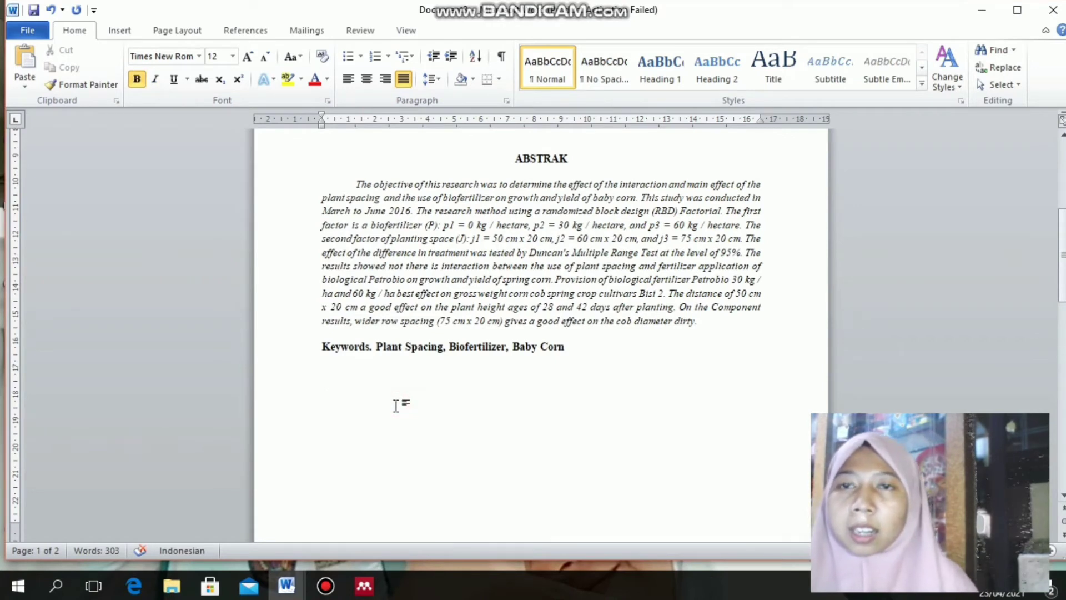
pyautogui.write('PENDAH')
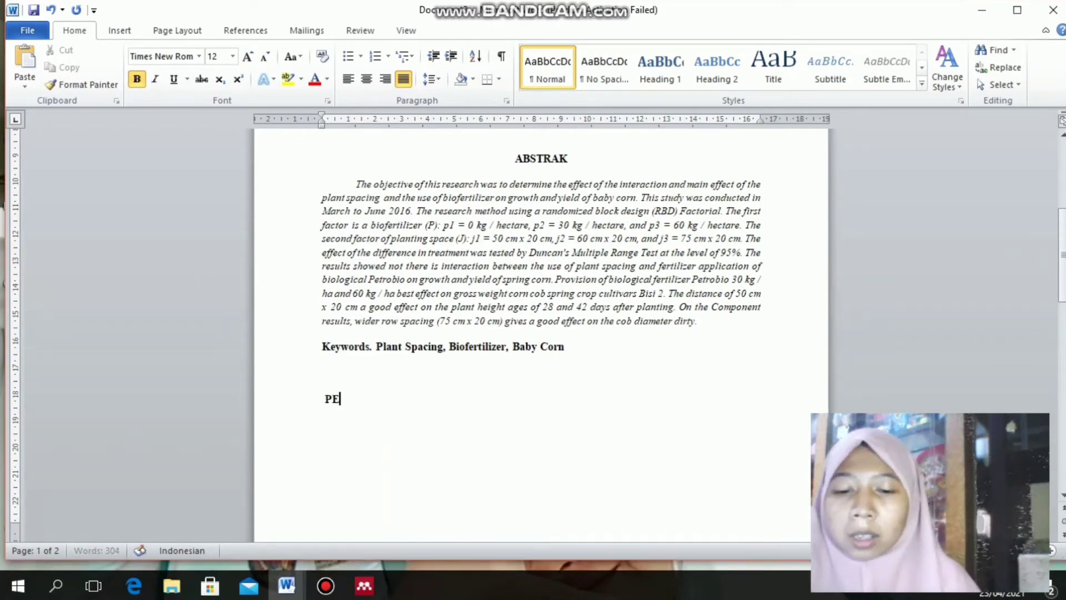
pyautogui.write('UAN')
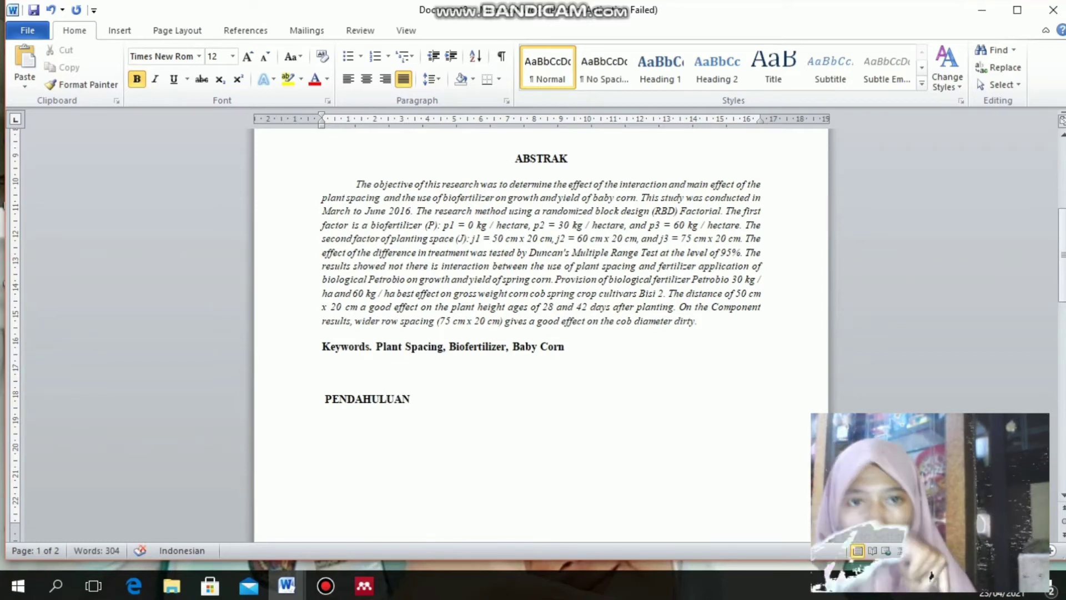
# Step: Apply the Heading 1 style to the PENDAHULUAN heading and rename that style to BAGIAN
pyautogui.moveTo(414, 398); pyautogui.dragTo(316, 400)
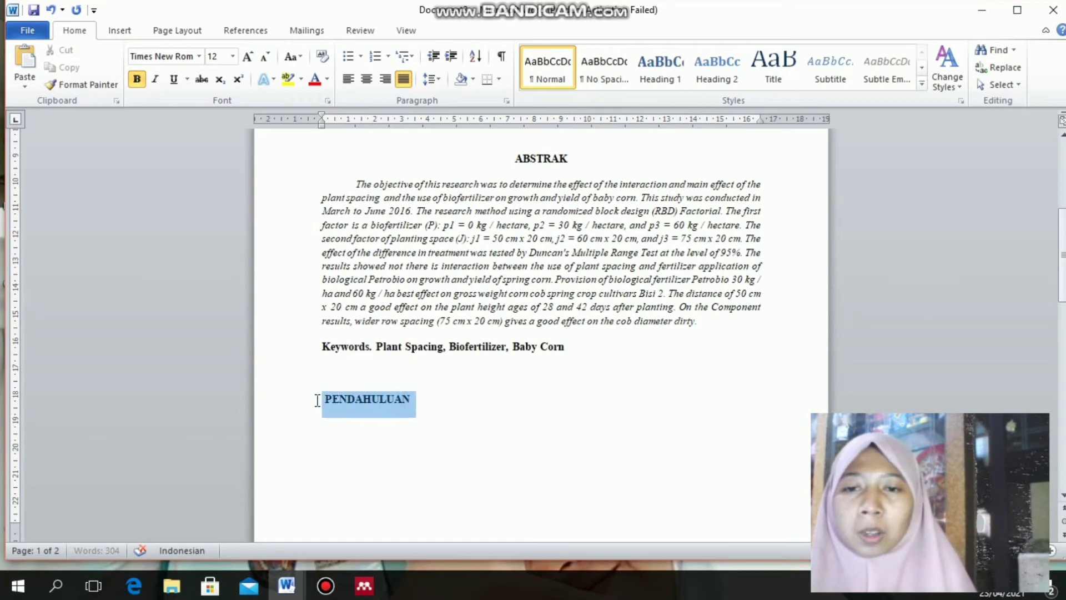
pyautogui.click(653, 79)
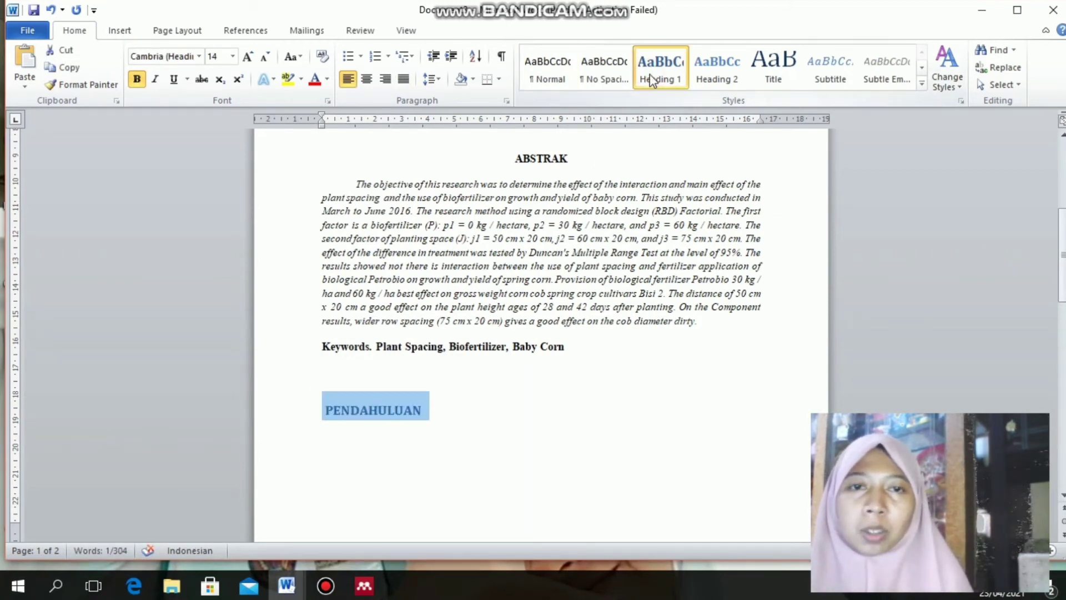
pyautogui.rightClick(653, 80)
pyautogui.click(680, 102)
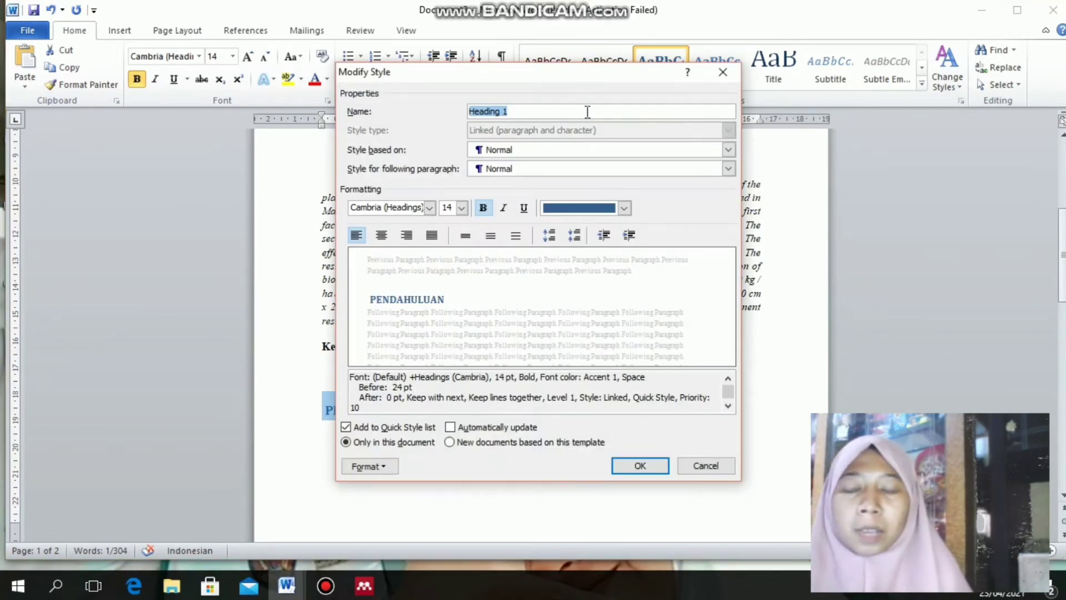
pyautogui.write('BAGIAN')
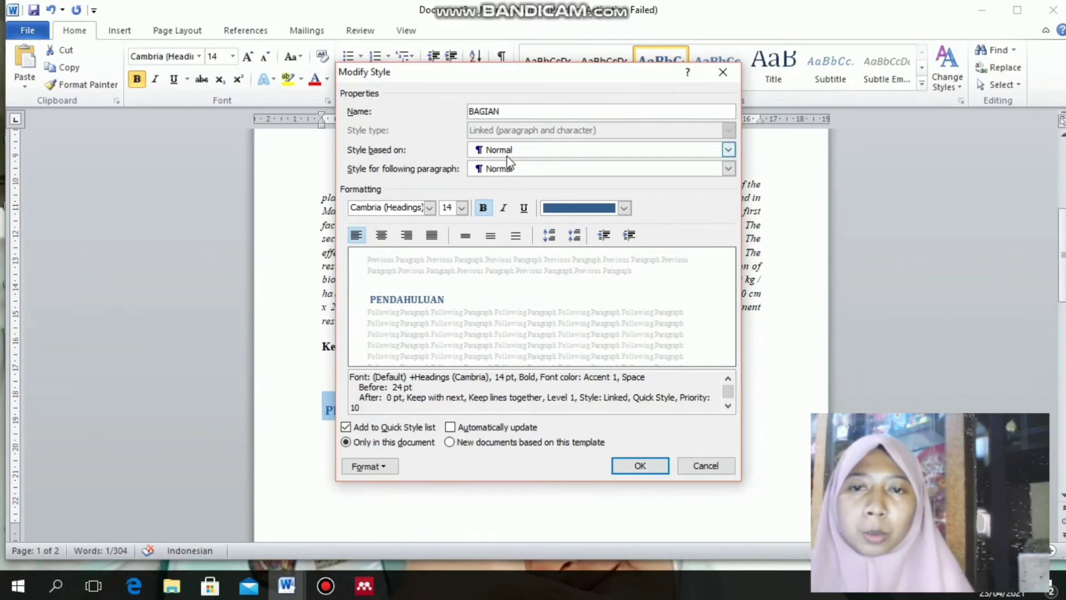
# Step: Format the BAGIAN style as Times New Roman 12 pt, justified, with automatic font color
pyautogui.click(429, 208)
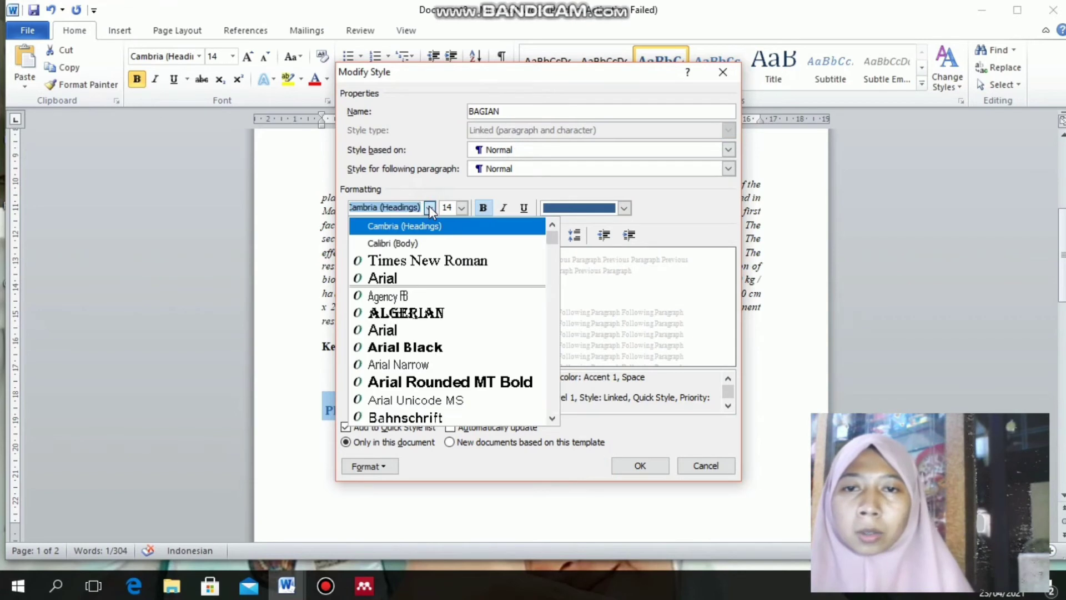
pyautogui.click(434, 261)
pyautogui.click(462, 208)
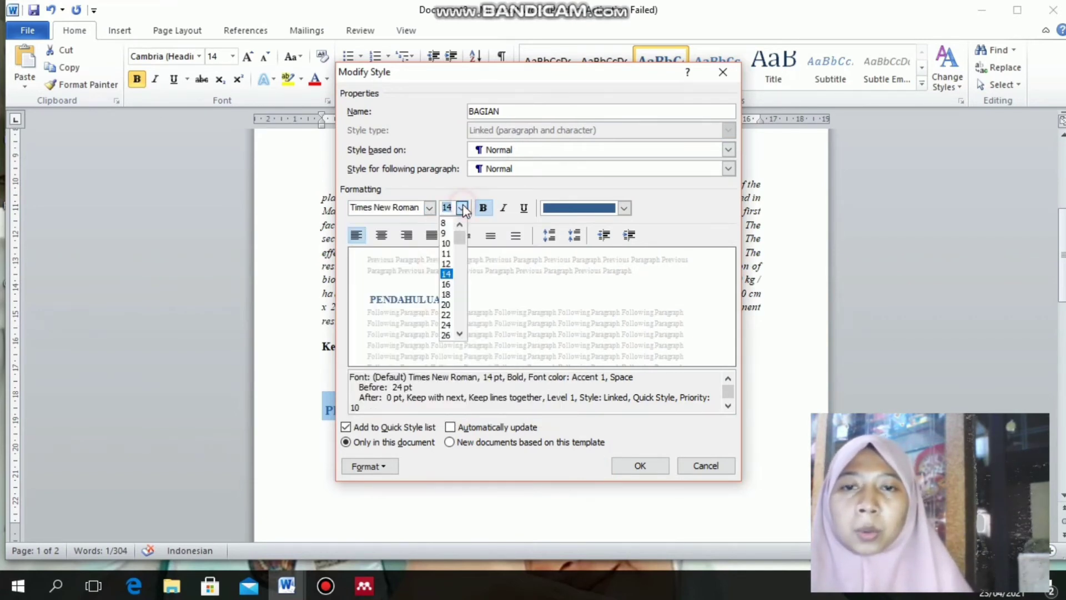
pyautogui.click(445, 264)
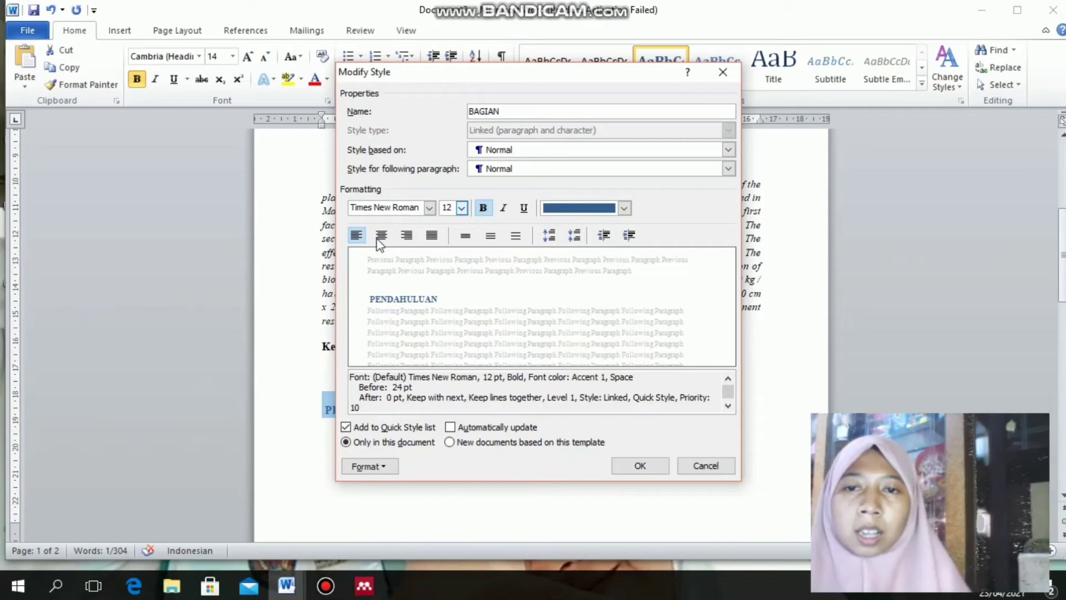
pyautogui.click(431, 234)
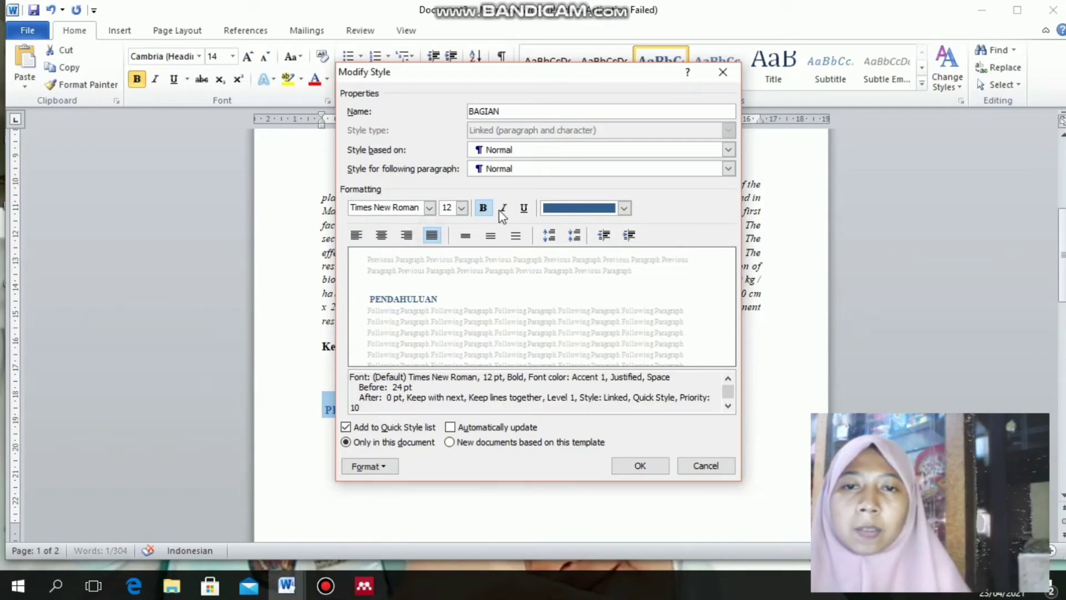
pyautogui.click(624, 209)
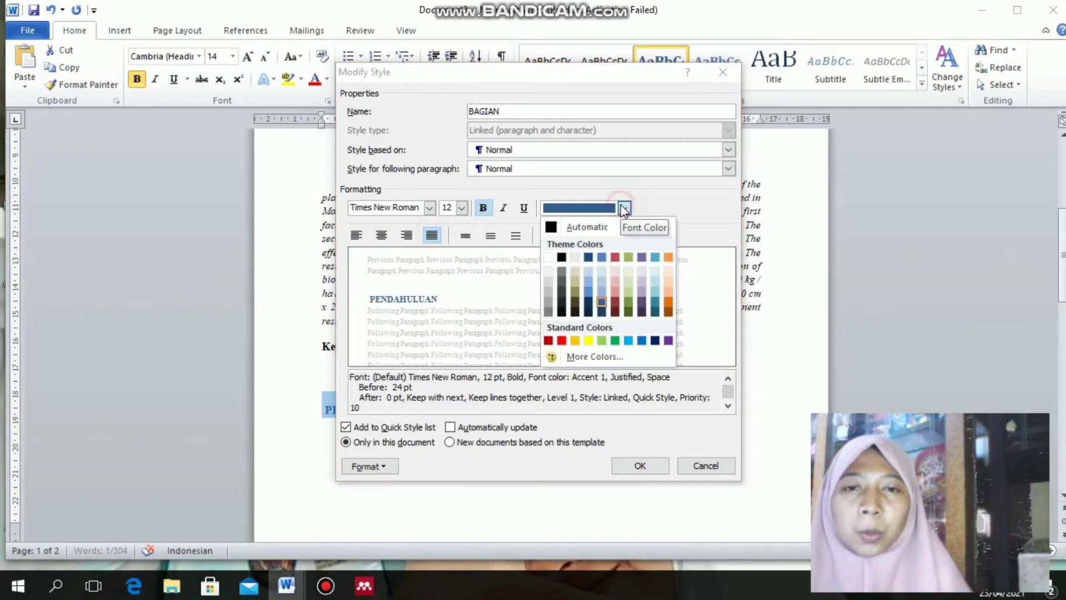
pyautogui.click(553, 228)
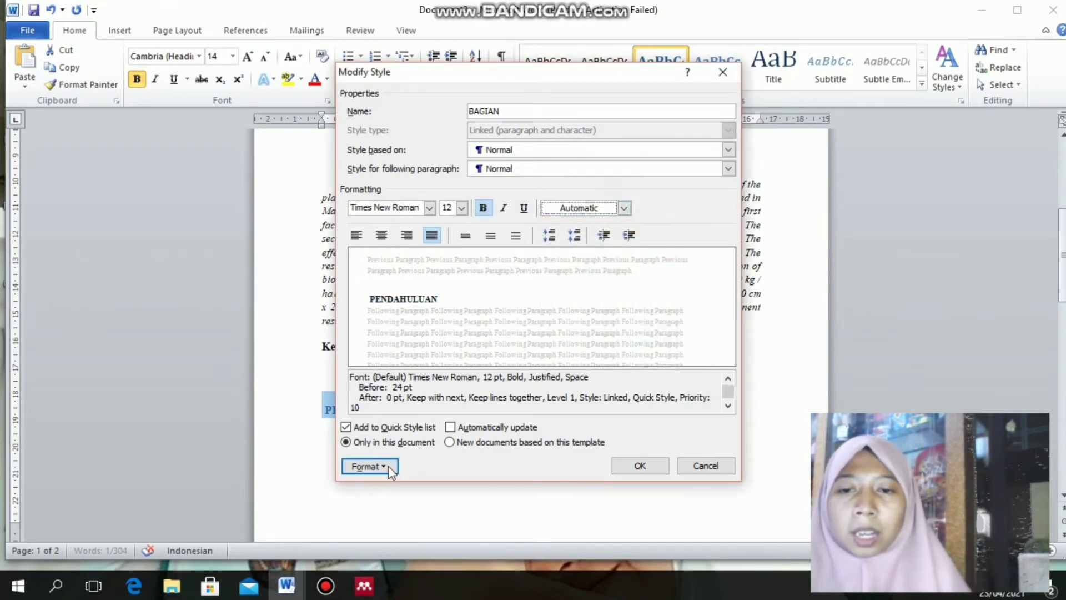
# Step: Set the BAGIAN style's paragraph spacing to 1 pt before and 10 pt after
pyautogui.click(369, 467)
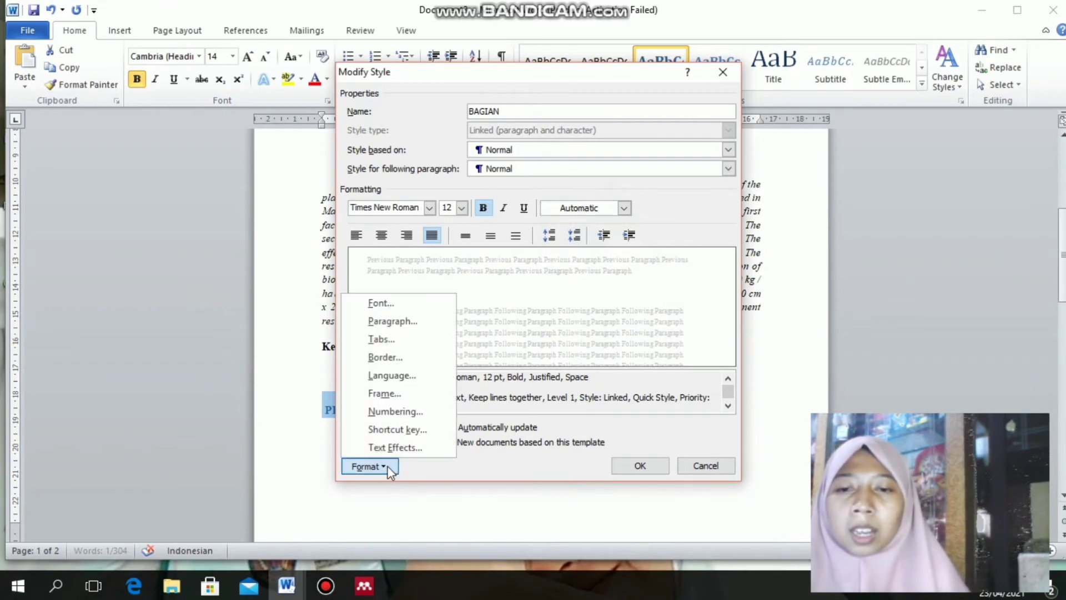
pyautogui.click(400, 320)
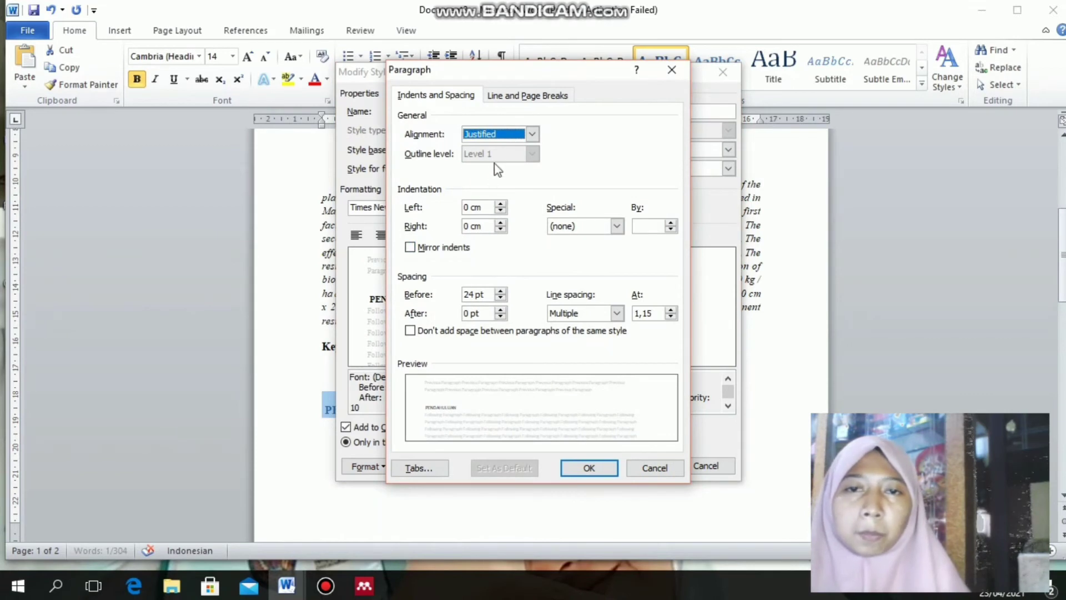
pyautogui.click(473, 293)
pyautogui.press('BackSpace')
pyautogui.press('BackSpace')
pyautogui.write('1')
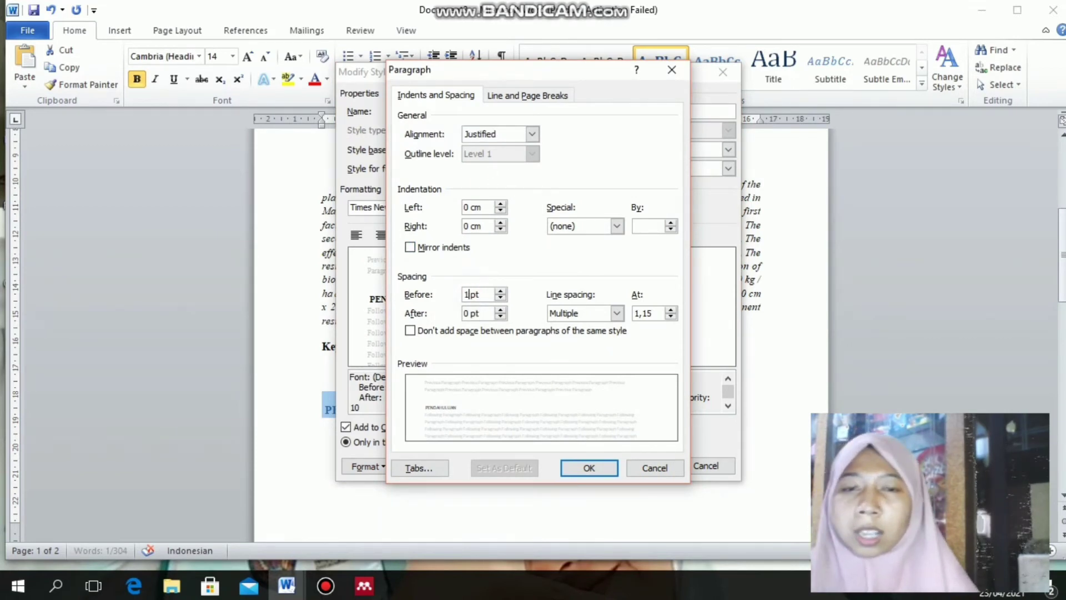
pyautogui.click(469, 312)
pyautogui.press('BackSpace')
pyautogui.write('10')
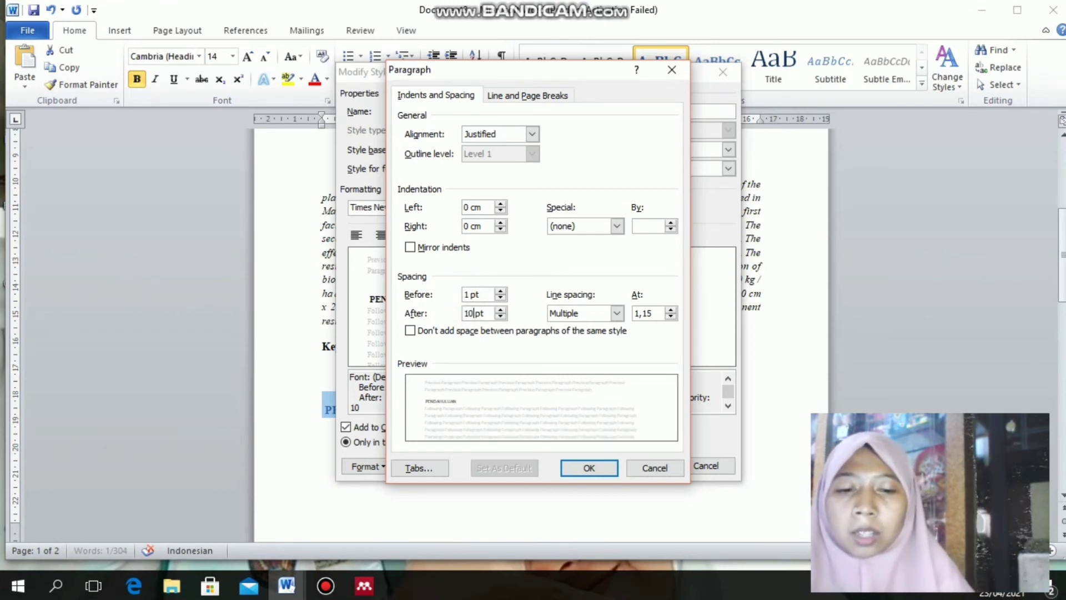
# Step: Set the BAGIAN style's multiple line spacing to 1 and save the style changes
pyautogui.click(653, 313)
pyautogui.press('BackSpace')
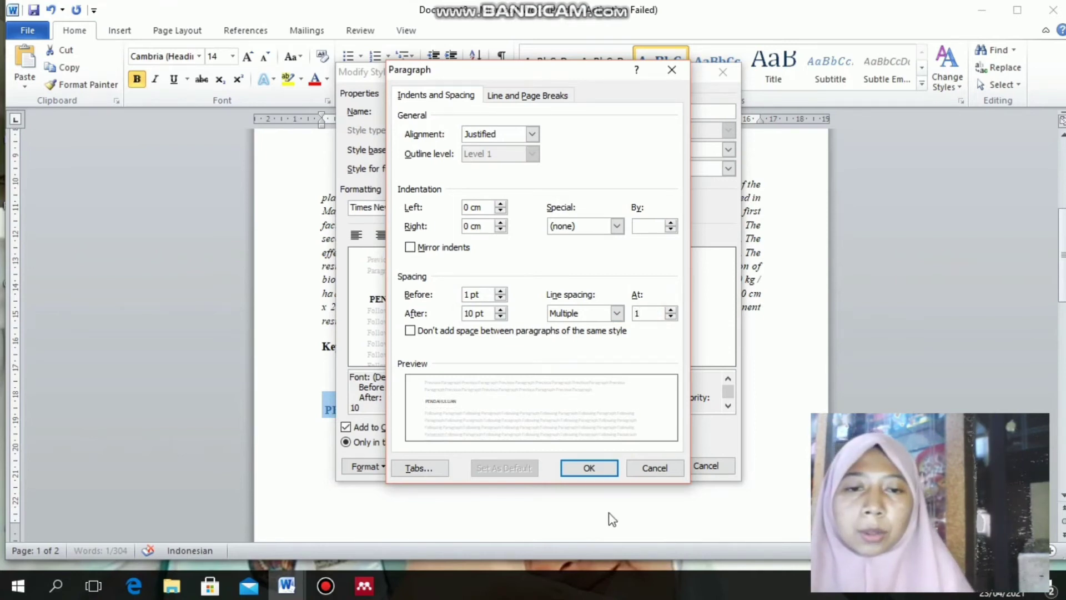
pyautogui.click(601, 472)
pyautogui.click(617, 468)
# Step: Start a new paragraph below the PENDAHULUAN heading
pyautogui.scroll(-4, 481, 438)
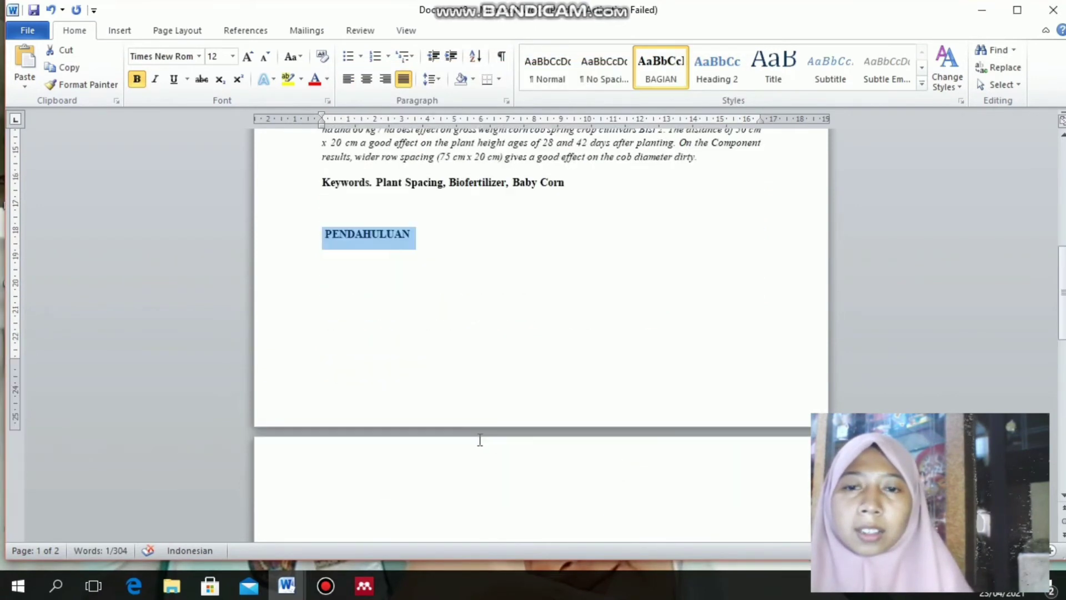
pyautogui.click(434, 237)
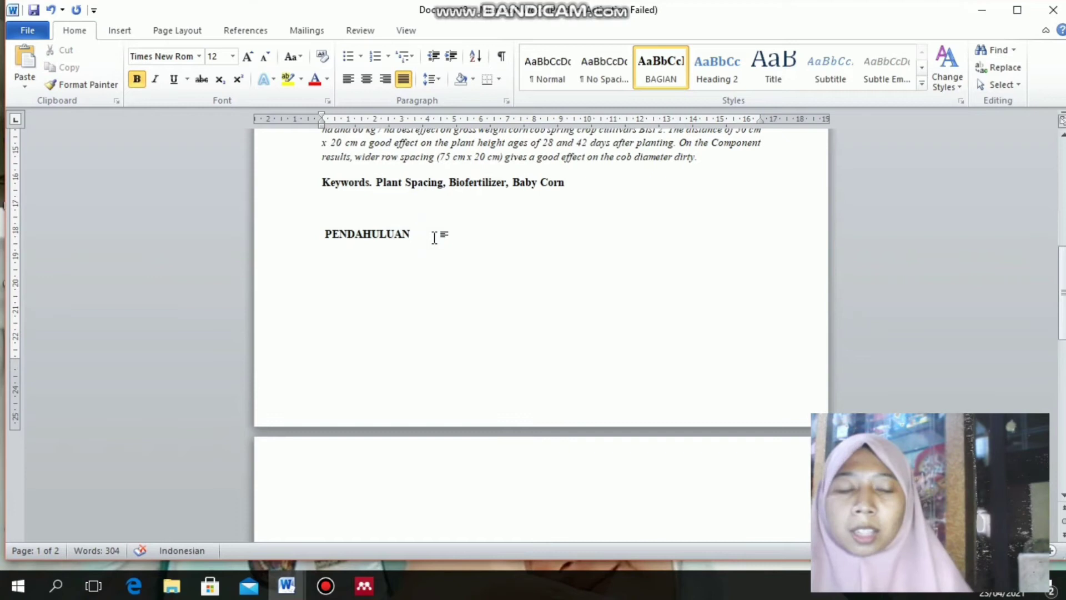
pyautogui.press('Return')
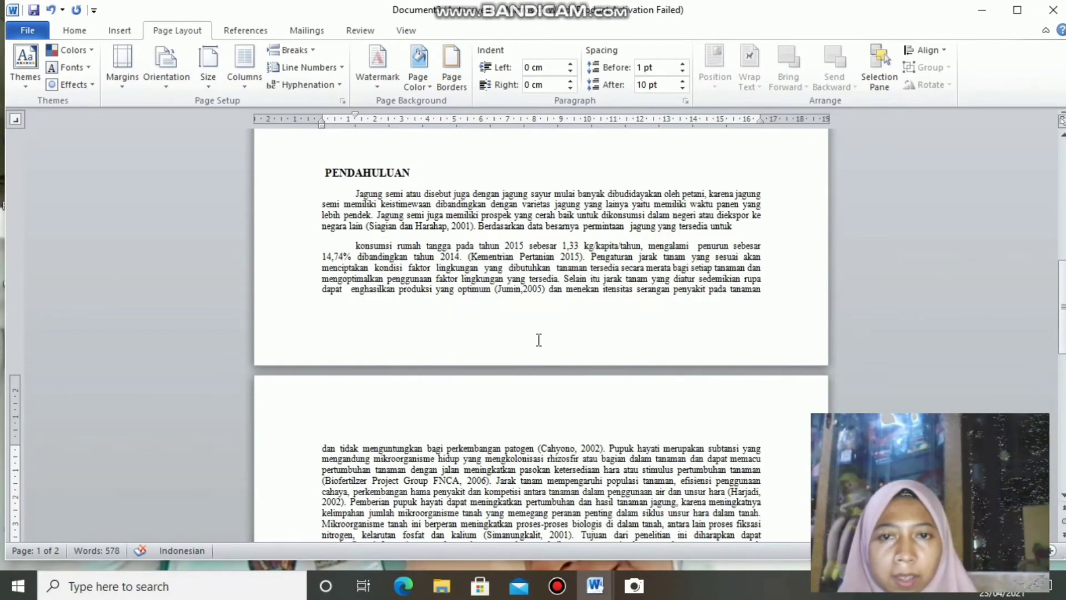
# Step: Lay out the whole introduction text under PENDAHULUAN, starting at "Jagung semi atau disebut", in two columns
pyautogui.scroll(3, 539, 340)
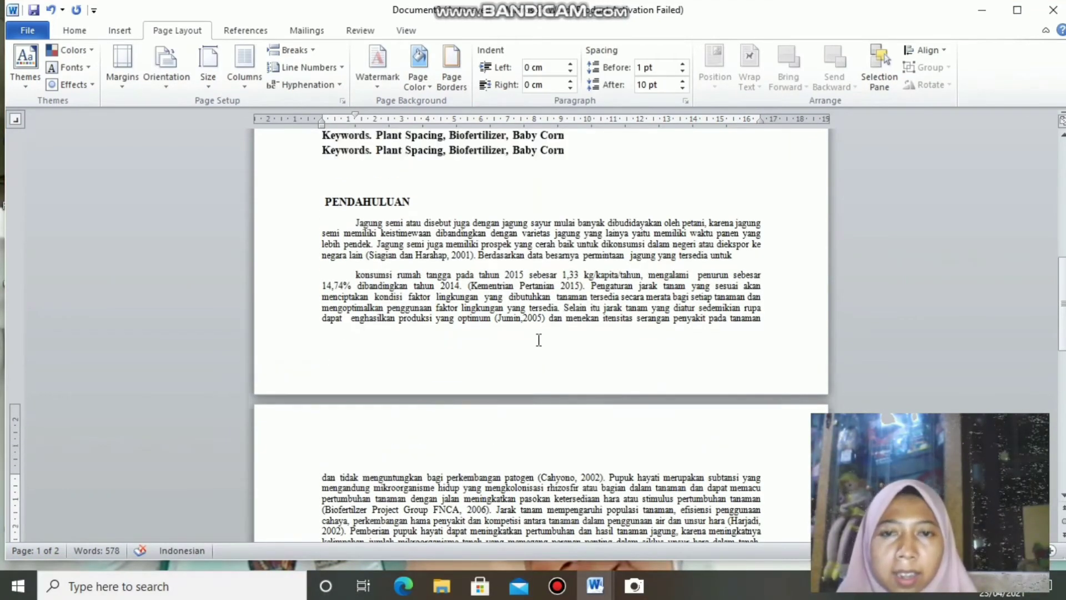
pyautogui.scroll(-2, 538, 340)
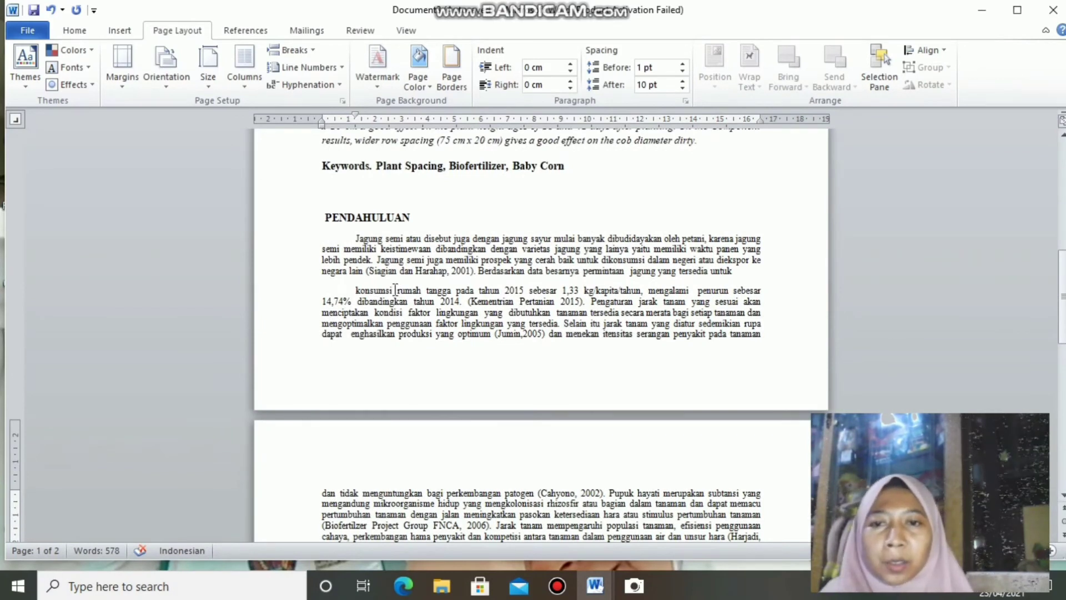
pyautogui.click(283, 240)
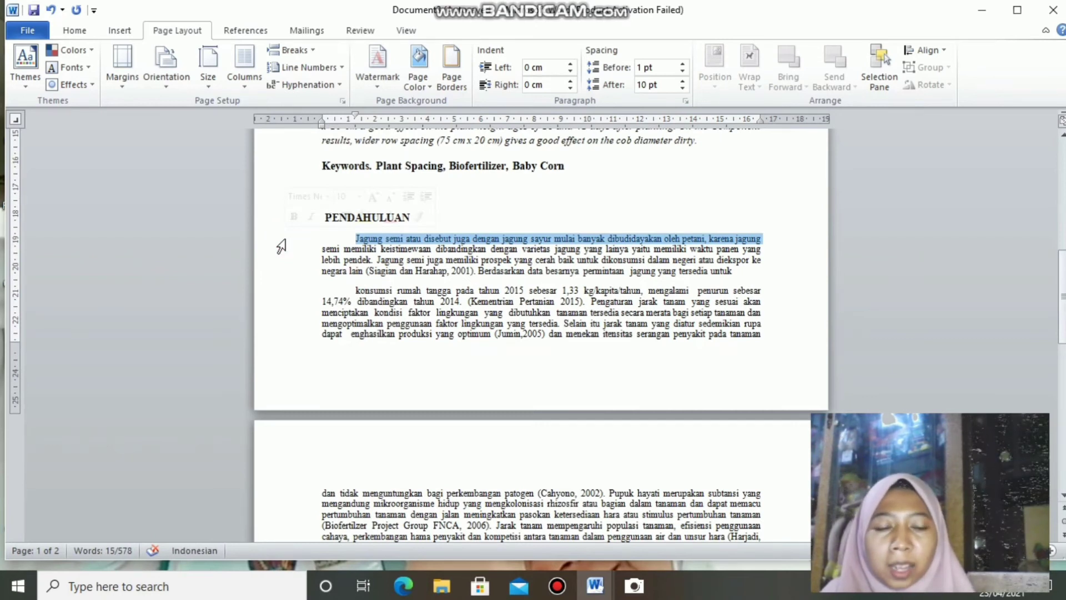
pyautogui.hotkey('shift', 'Down')
pyautogui.hotkey('shift', 'Down')
pyautogui.hotkey('shift', 'Down')
pyautogui.hotkey('shift', 'Down')
pyautogui.hotkey('shift', 'Down')
pyautogui.hotkey('shift', 'Down')
pyautogui.hotkey('shift', 'Down')
pyautogui.hotkey('shift', 'Down')
pyautogui.hotkey('shift', 'Down')
pyautogui.hotkey('shift', 'Down')
pyautogui.hotkey('shift', 'Down')
pyautogui.hotkey('shift', 'Down')
pyautogui.hotkey('shift', 'Down')
pyautogui.hotkey('shift', 'Down')
pyautogui.hotkey('shift', 'Down')
pyautogui.hotkey('shift', 'Down')
pyautogui.hotkey('shift', 'Down')
pyautogui.hotkey('shift', 'Down')
pyautogui.hotkey('shift', 'Down')
pyautogui.hotkey('shift', 'Down')
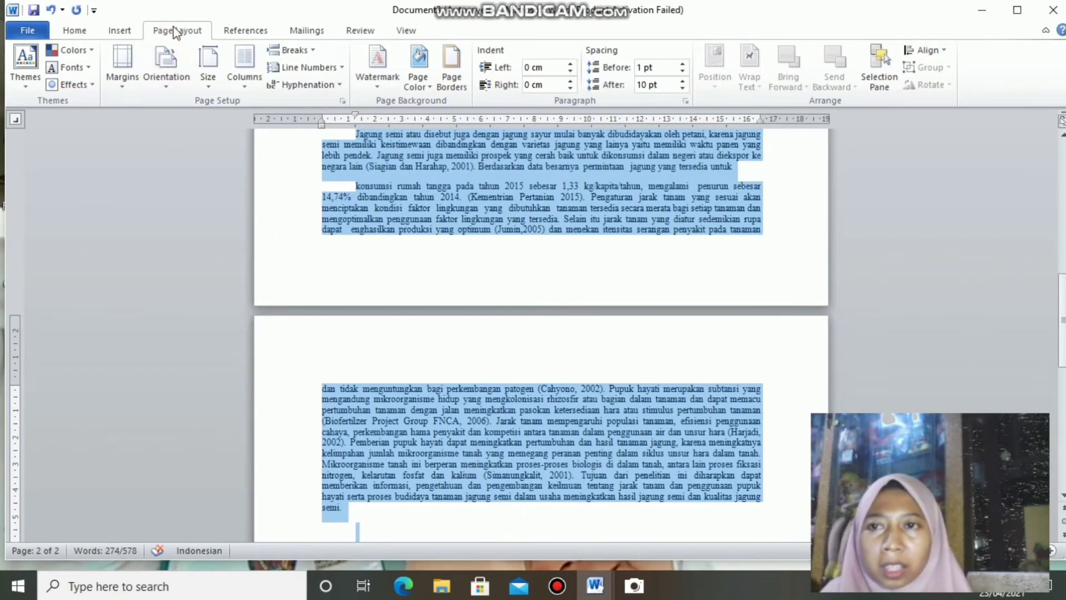
pyautogui.click(232, 72)
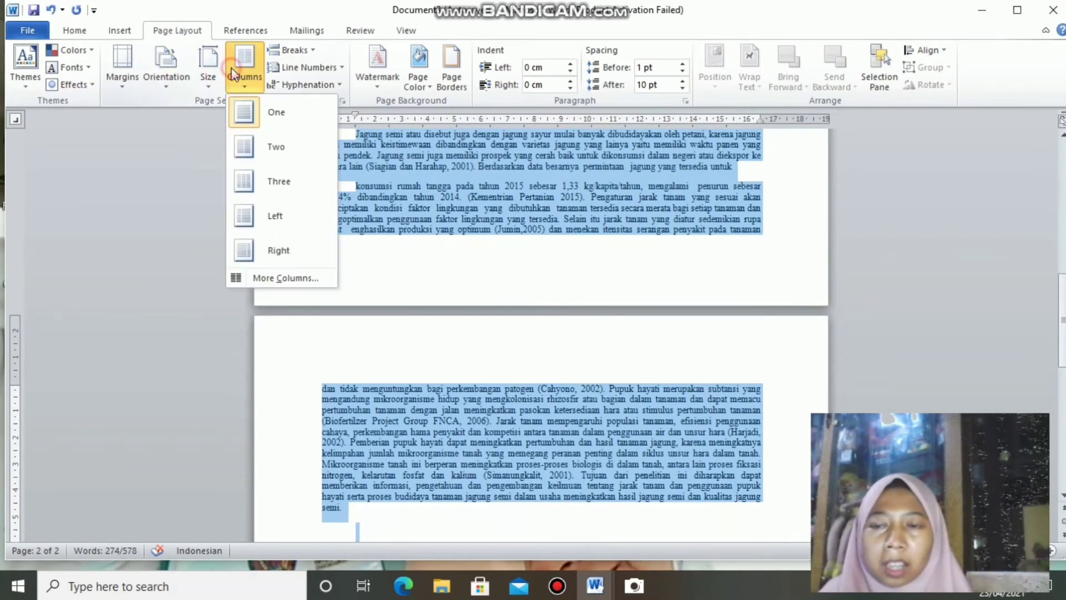
pyautogui.click(285, 151)
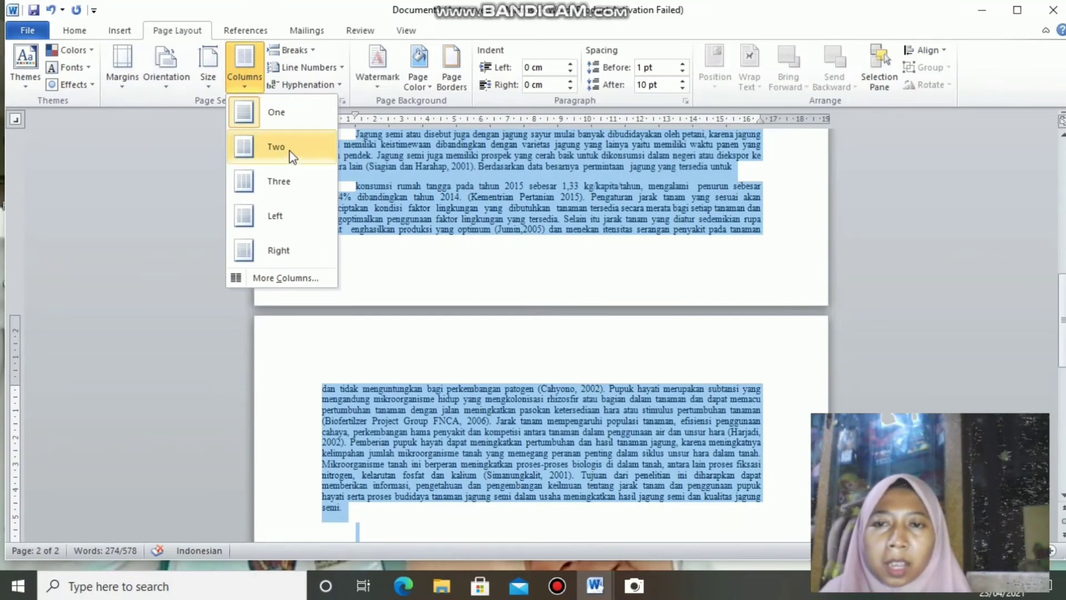
pyautogui.scroll(3, 423, 272)
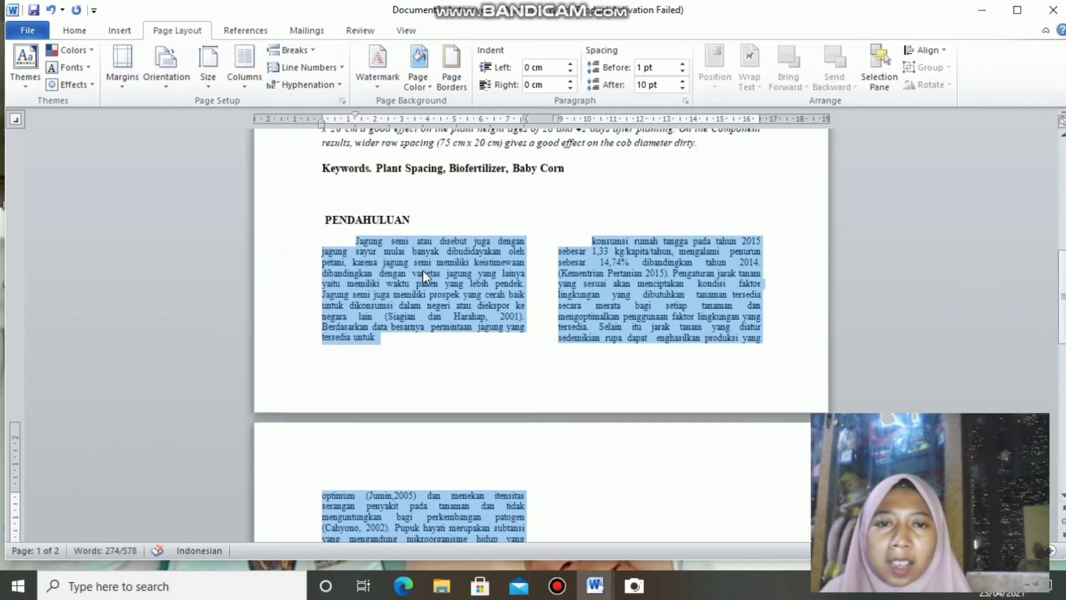
# Step: Add the heading text "MATERI DAN METODE" on a new line below the end of the introduction
pyautogui.scroll(-10, 422, 270)
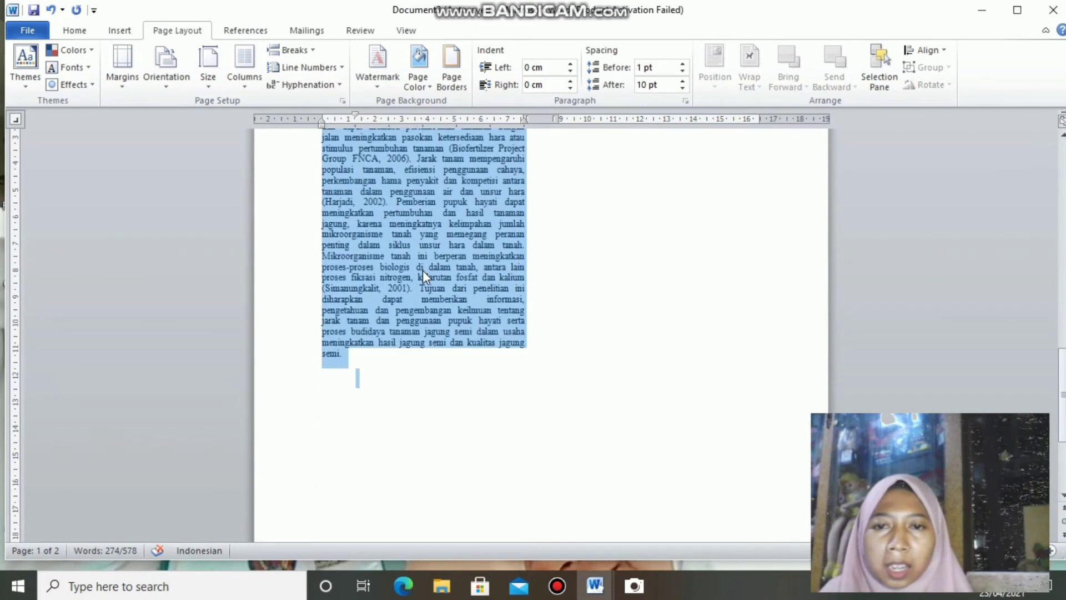
pyautogui.click(403, 357)
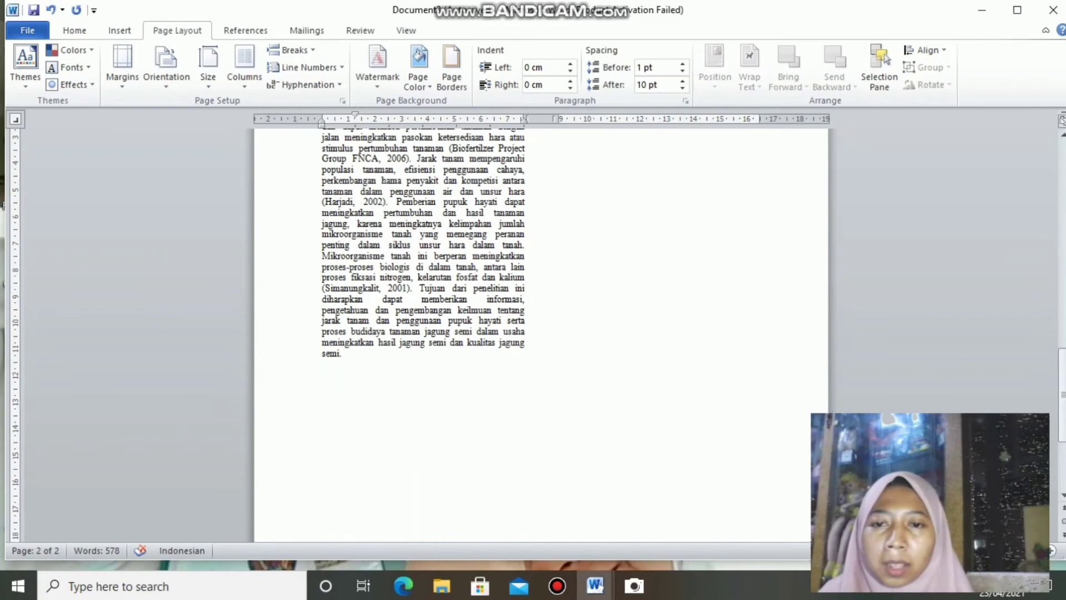
pyautogui.write('M')
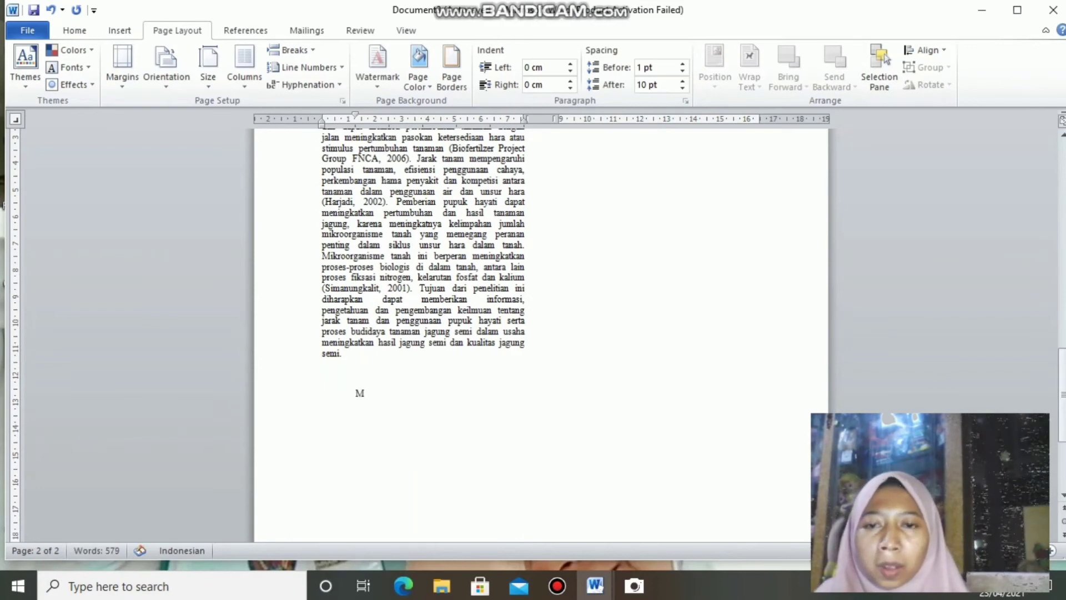
pyautogui.write('ATERI DAN MET')
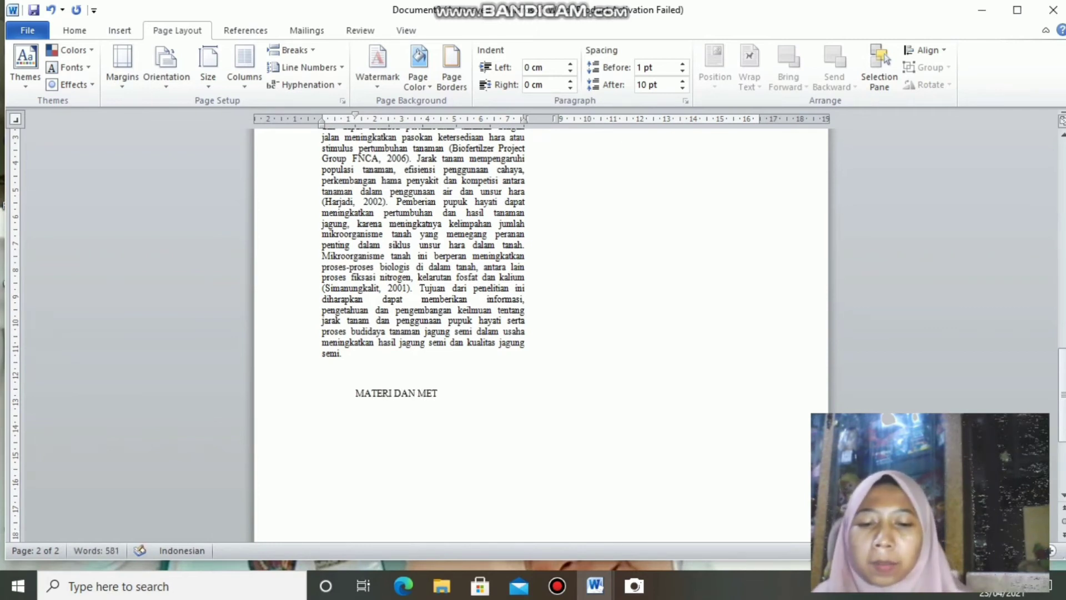
pyautogui.write('ODE')
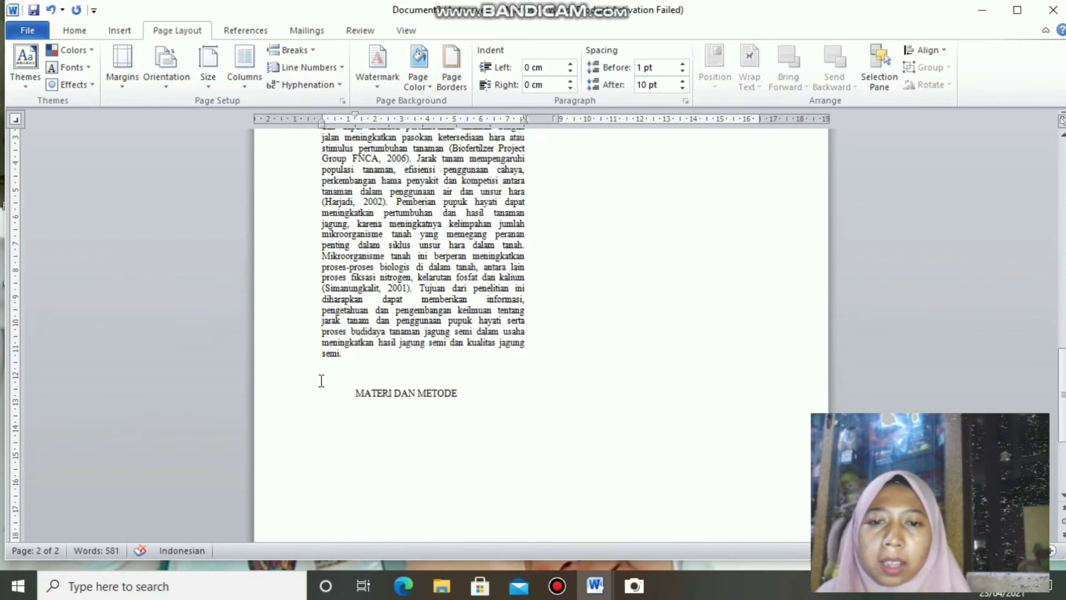
# Step: Try to apply the BAGIAN style to the MATERI DAN METODE heading
pyautogui.click(282, 399)
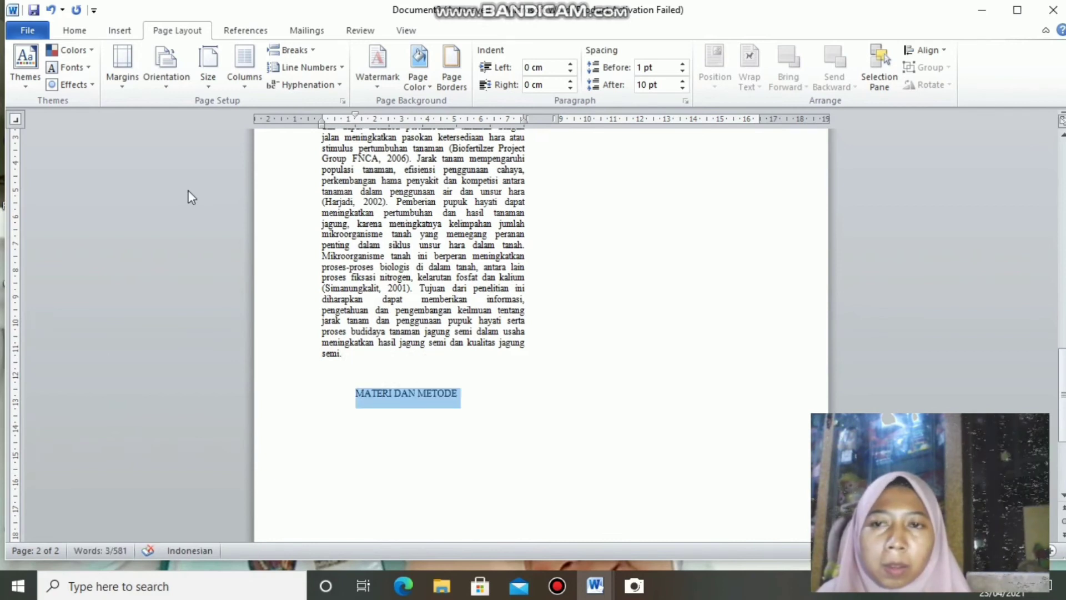
pyautogui.click(82, 35)
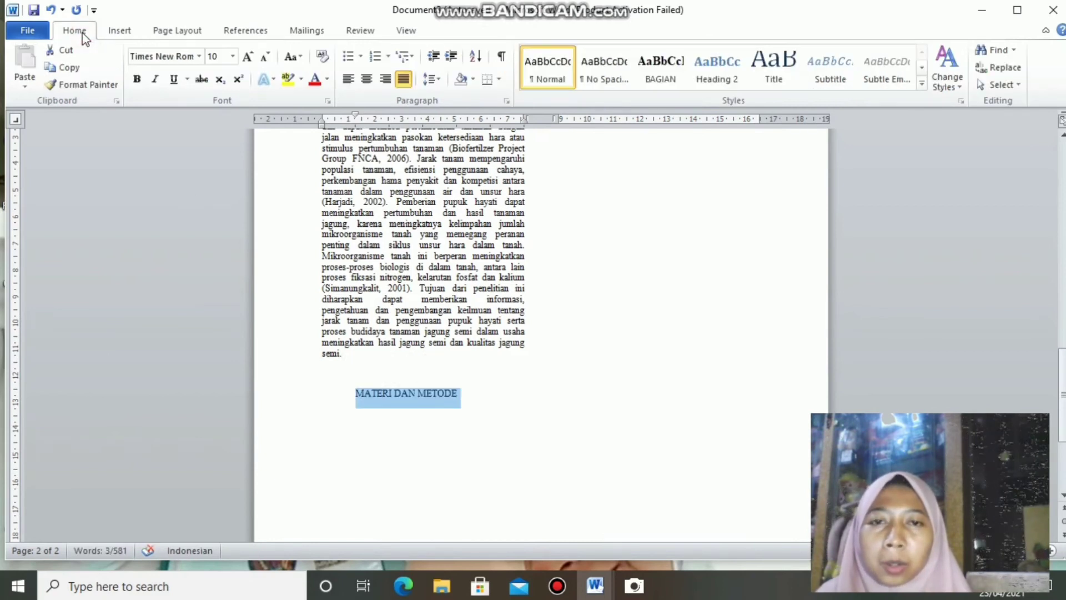
pyautogui.scroll(1, 440, 289)
pyautogui.scroll(6, 440, 288)
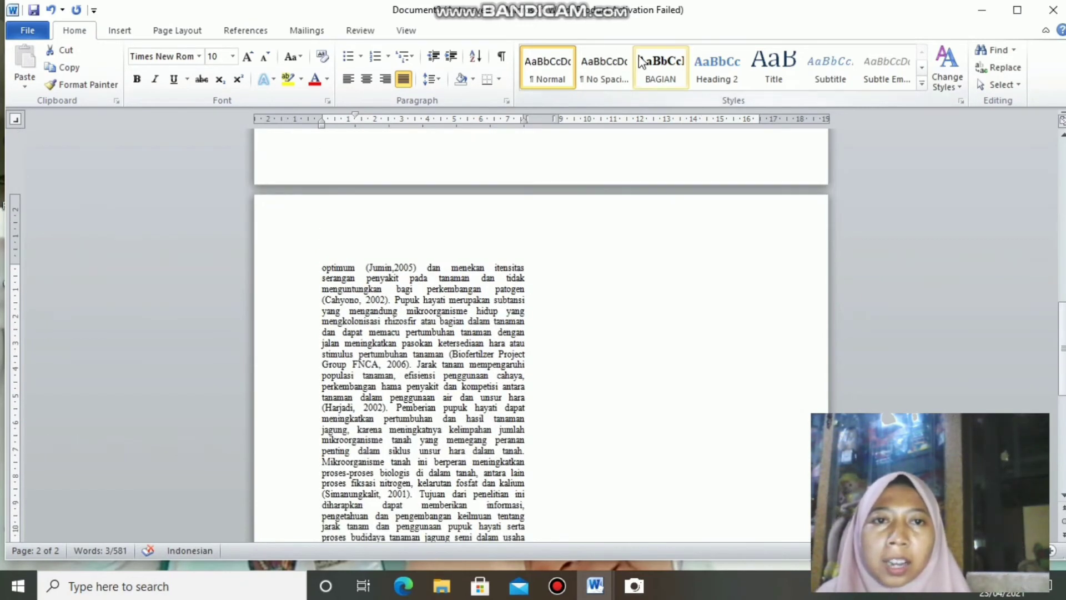
pyautogui.click(642, 61)
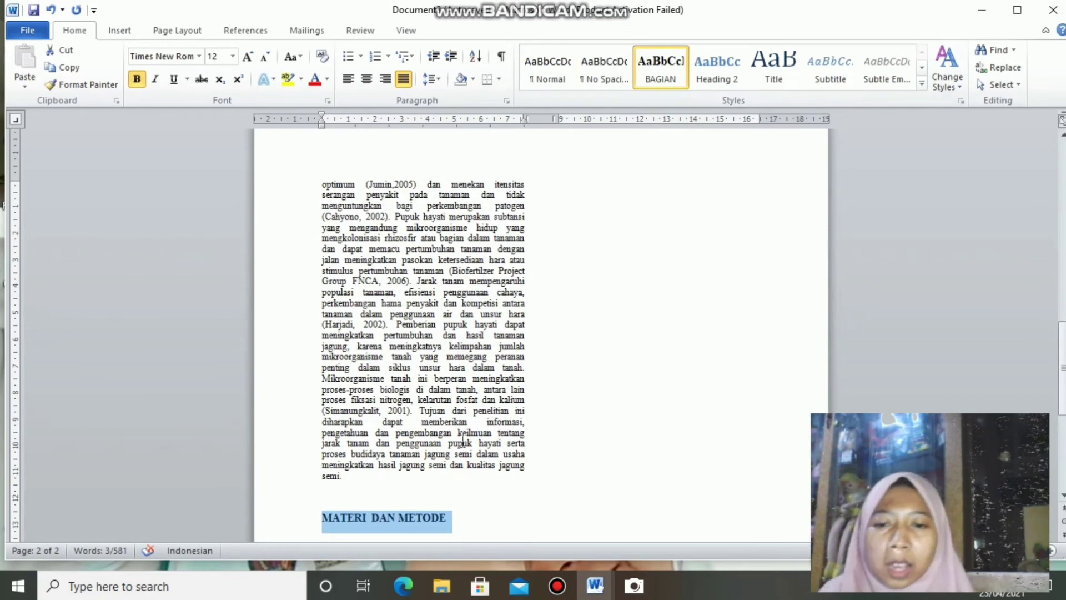
pyautogui.scroll(-2, 462, 438)
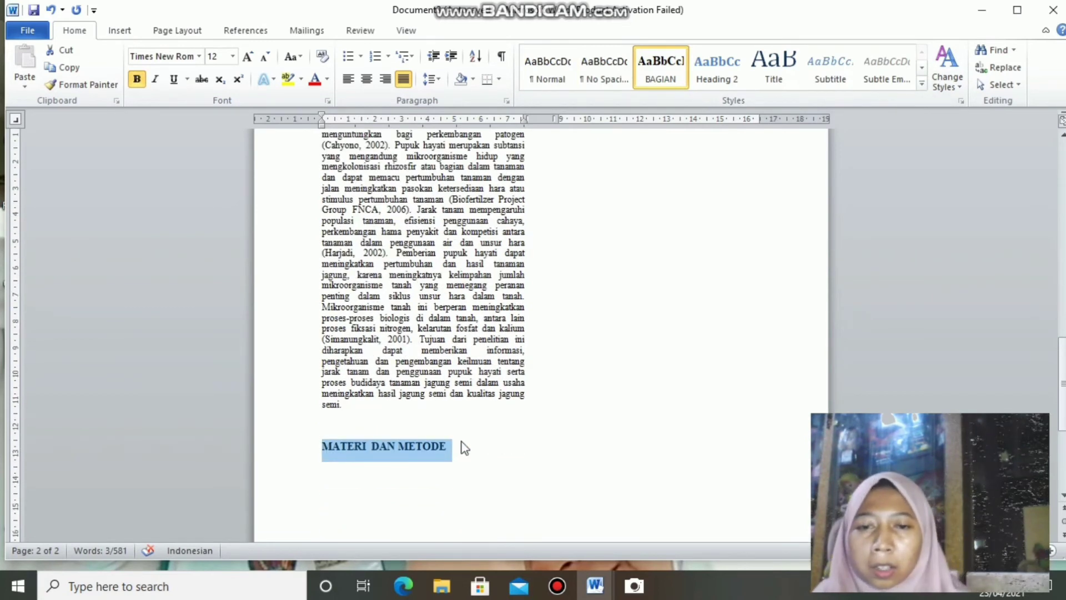
pyautogui.click(464, 447)
# Step: Copy the formatting of the PENDAHULUAN heading onto the MATERI DAN METODE heading with Format Painter
pyautogui.scroll(5, 463, 444)
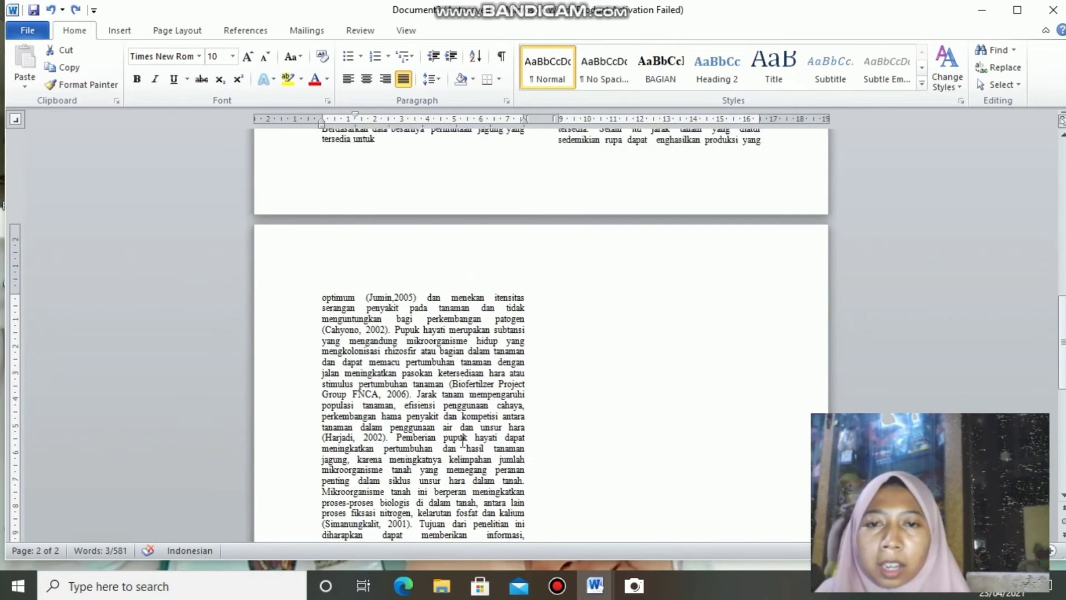
pyautogui.scroll(8, 462, 441)
pyautogui.click(405, 317)
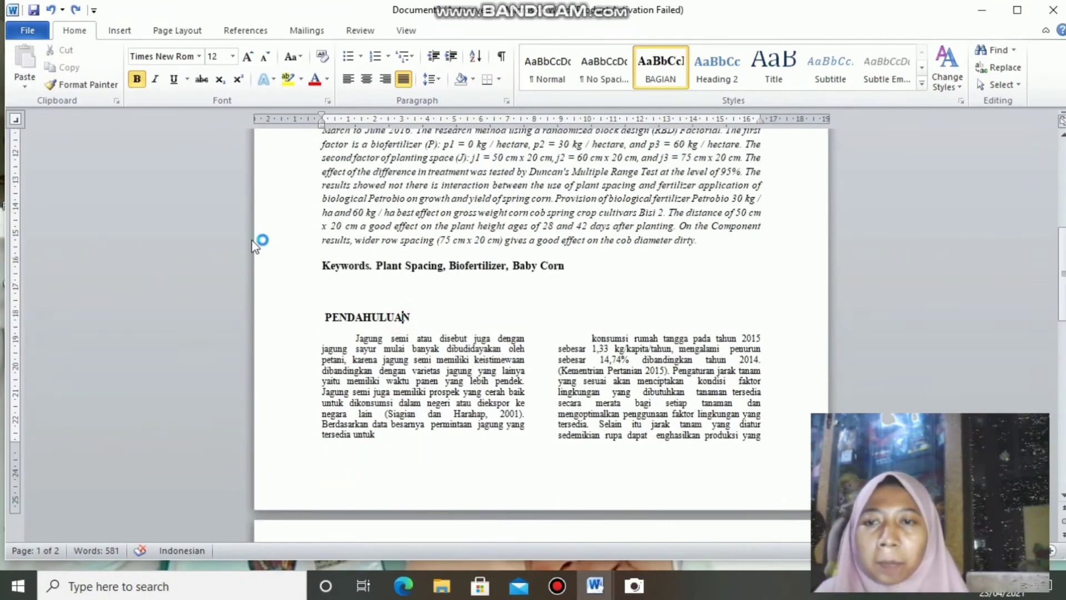
pyautogui.click(98, 85)
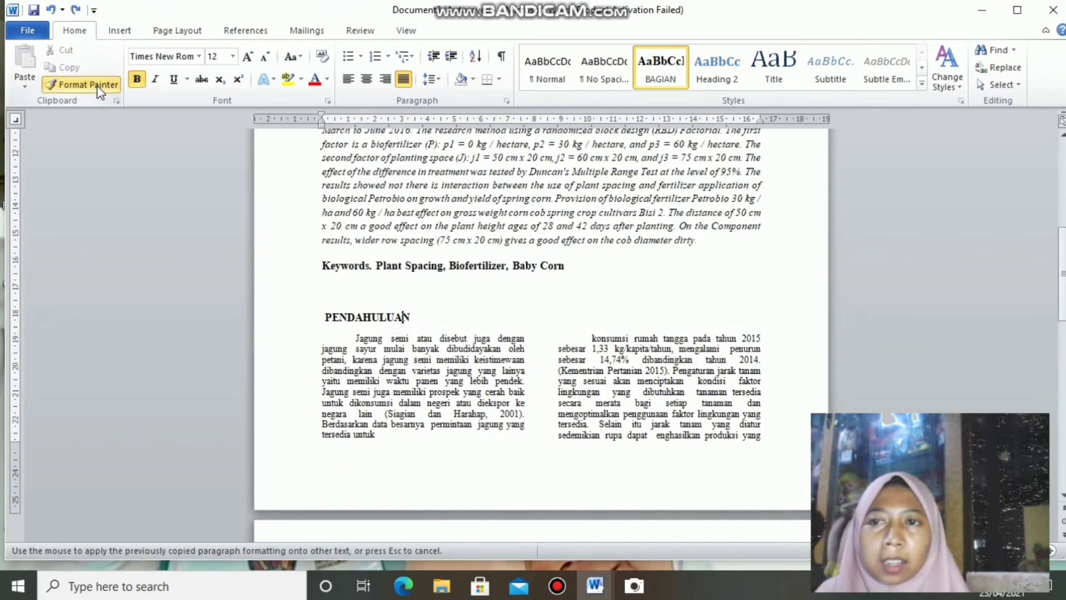
pyautogui.scroll(-11, 416, 349)
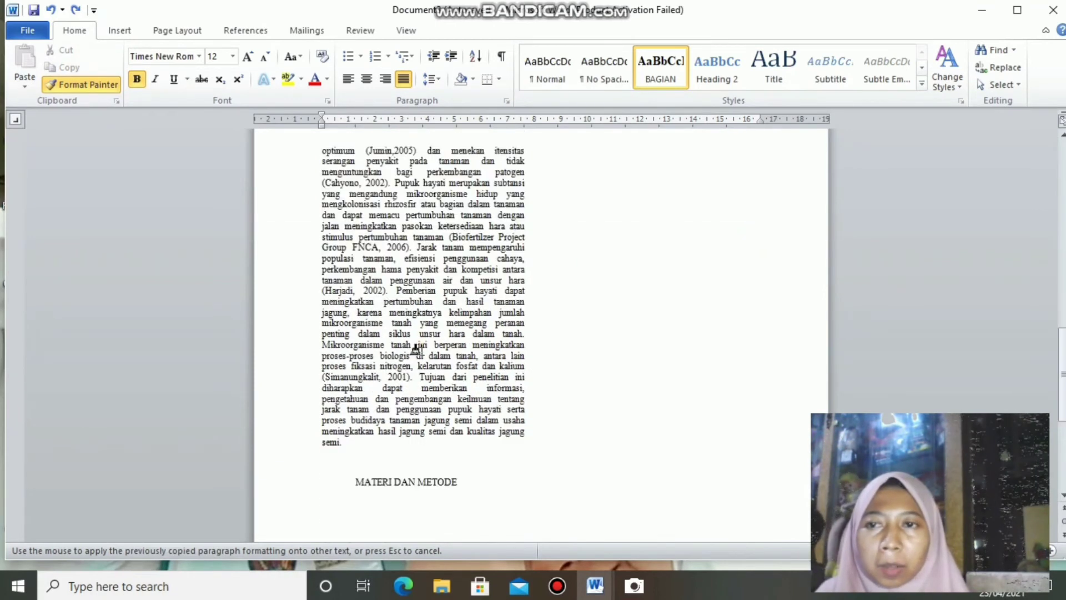
pyautogui.scroll(-4, 415, 349)
pyautogui.click(418, 341)
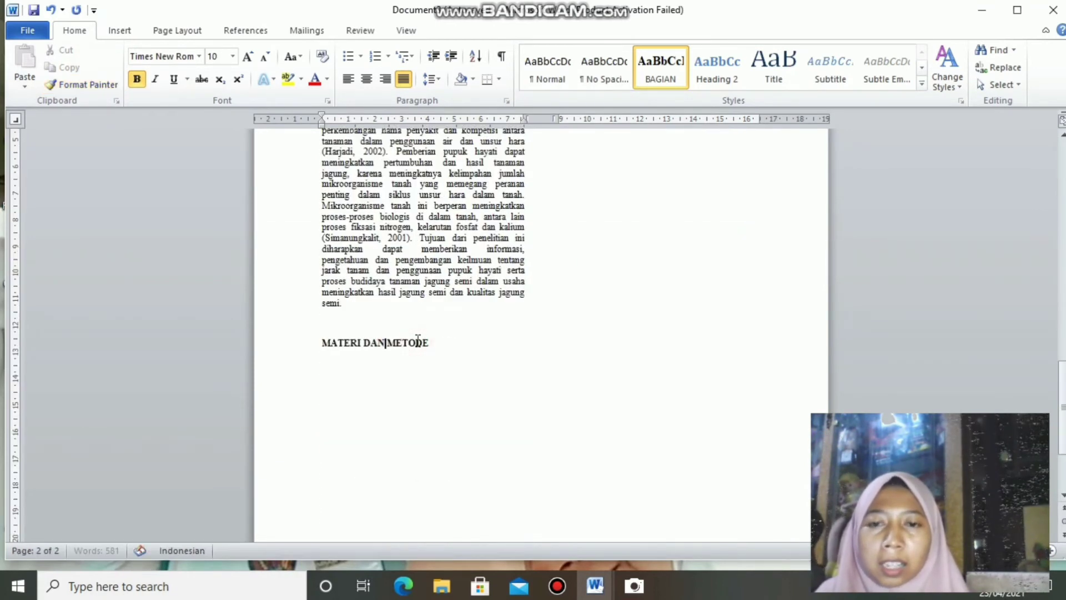
# Step: Paste the copied article body below the MATERI DAN METODE heading and delete the break after its end
pyautogui.click(444, 344)
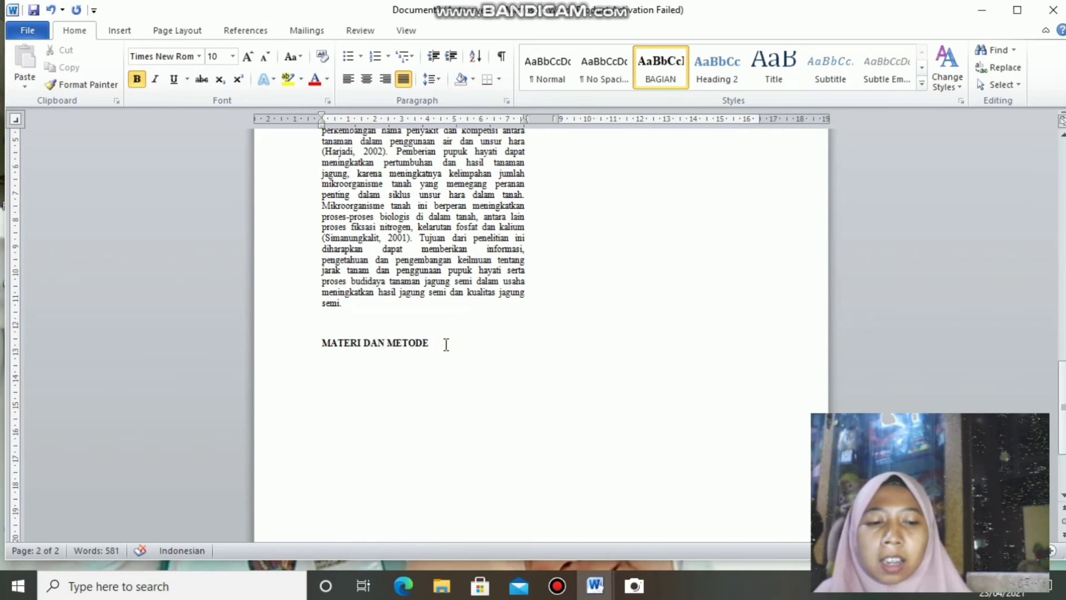
pyautogui.press('Return')
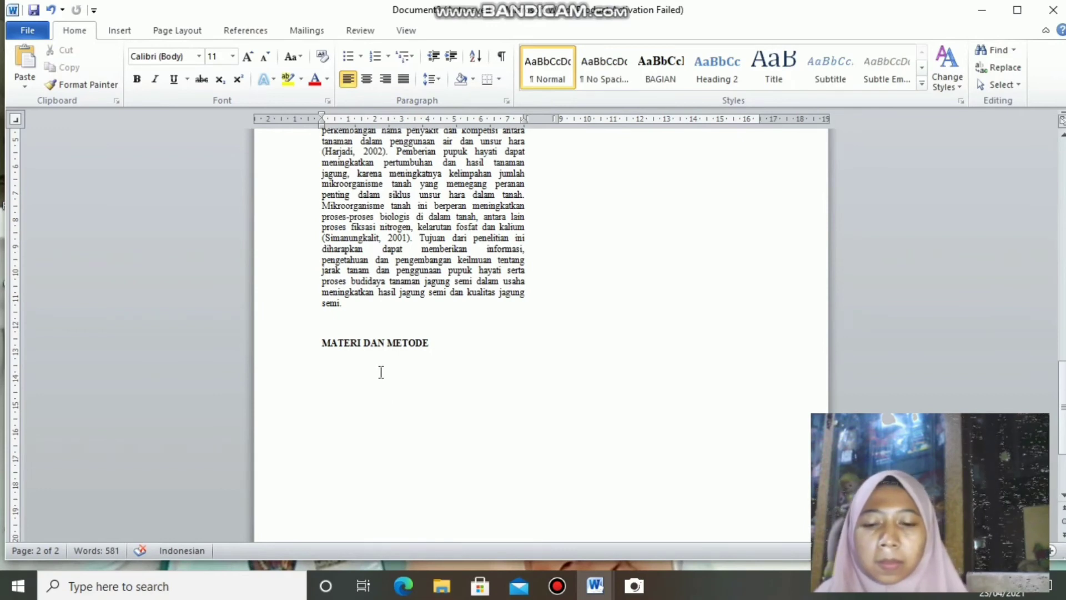
pyautogui.hotkey('ctrl', 'v')
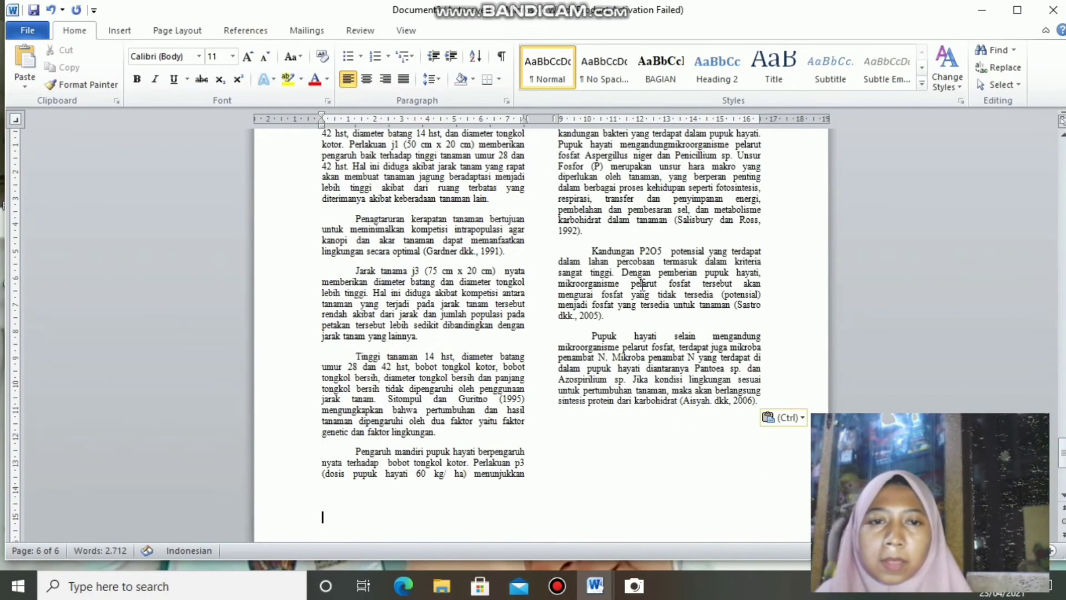
pyautogui.scroll(5, 641, 284)
pyautogui.scroll(-12, 610, 261)
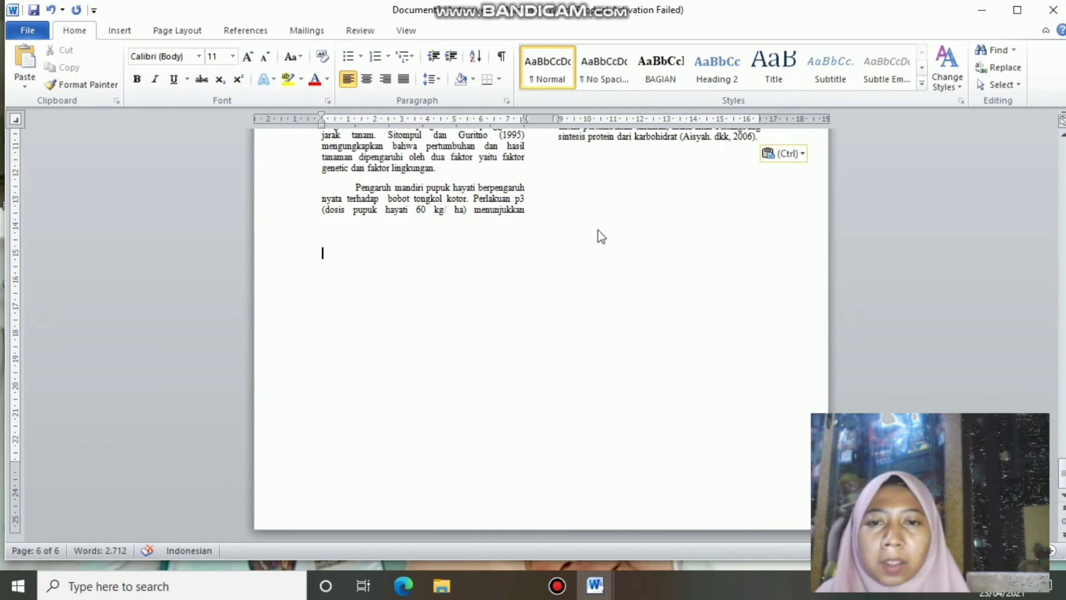
pyautogui.press('BackSpace')
# Step: Add the heading "KESIMPULAN" below the final discussion paragraph and apply the BAGIAN style to it
pyautogui.click(627, 235)
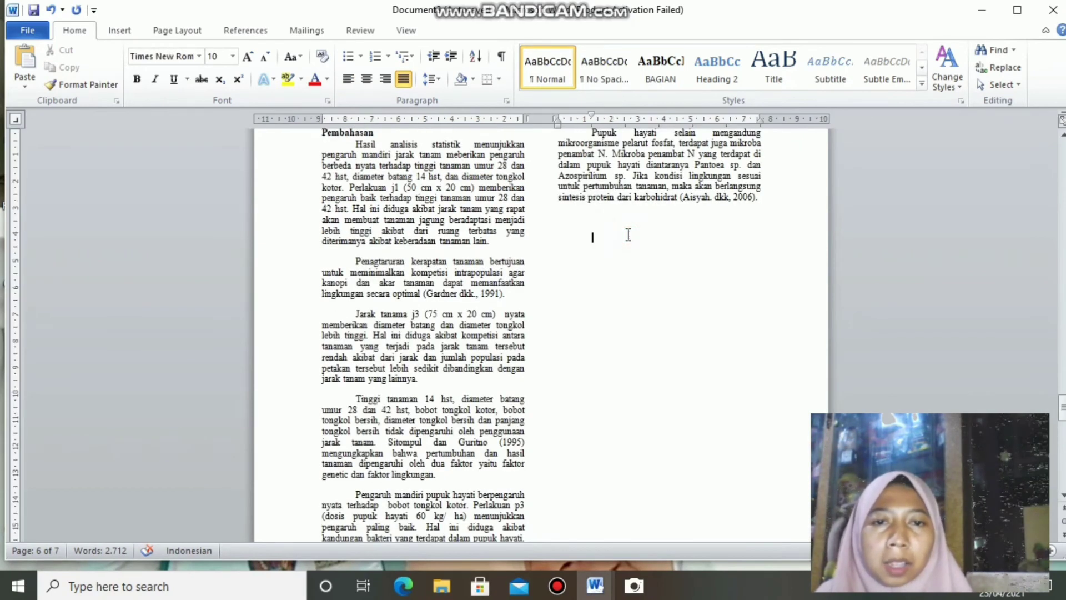
pyautogui.write('KESIMPULAN')
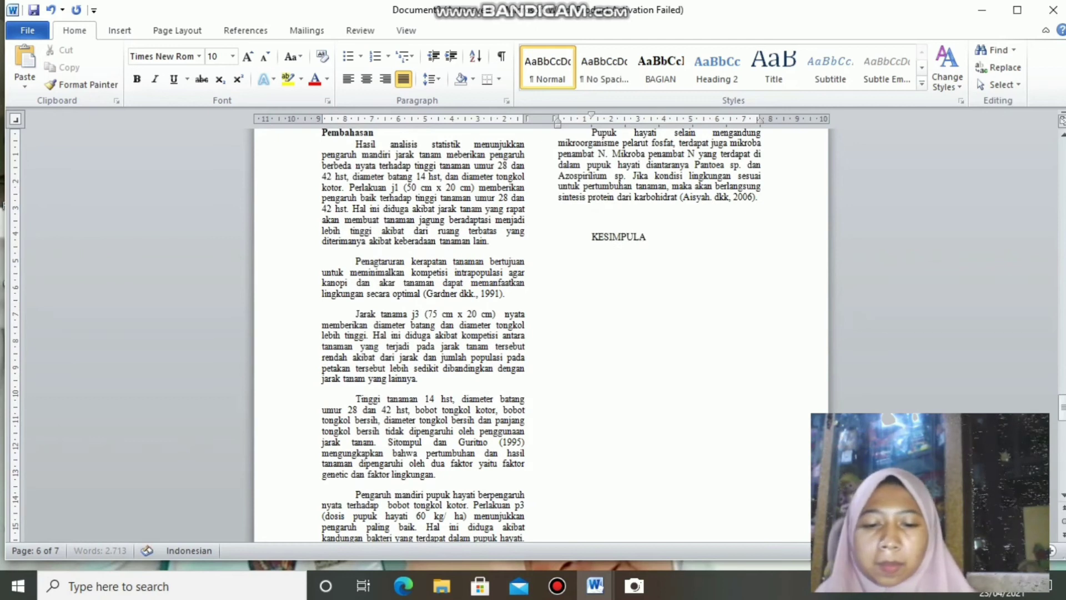
pyautogui.click(547, 239)
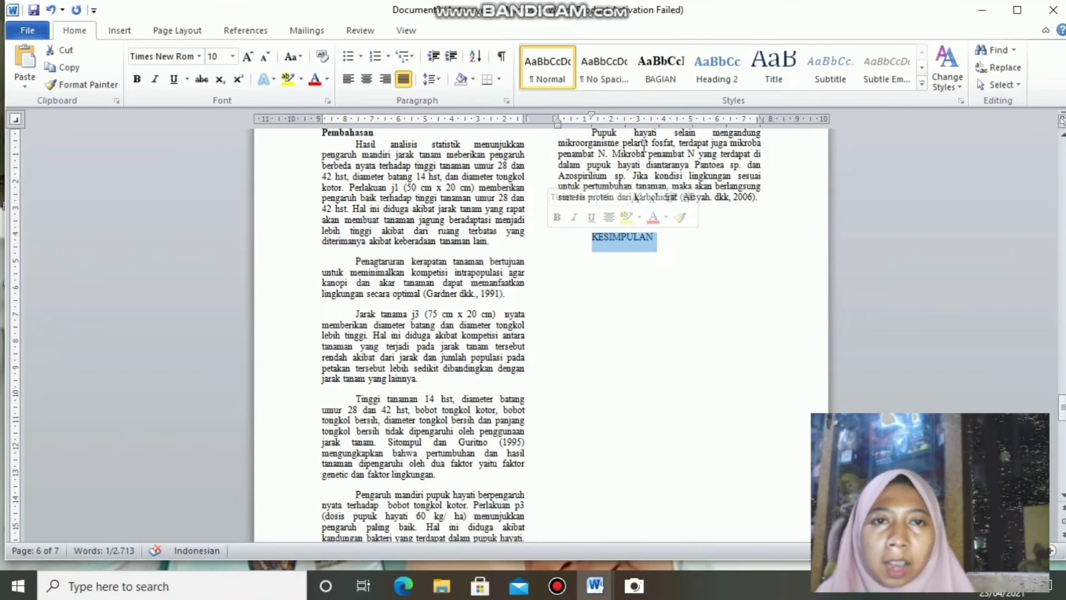
pyautogui.click(661, 73)
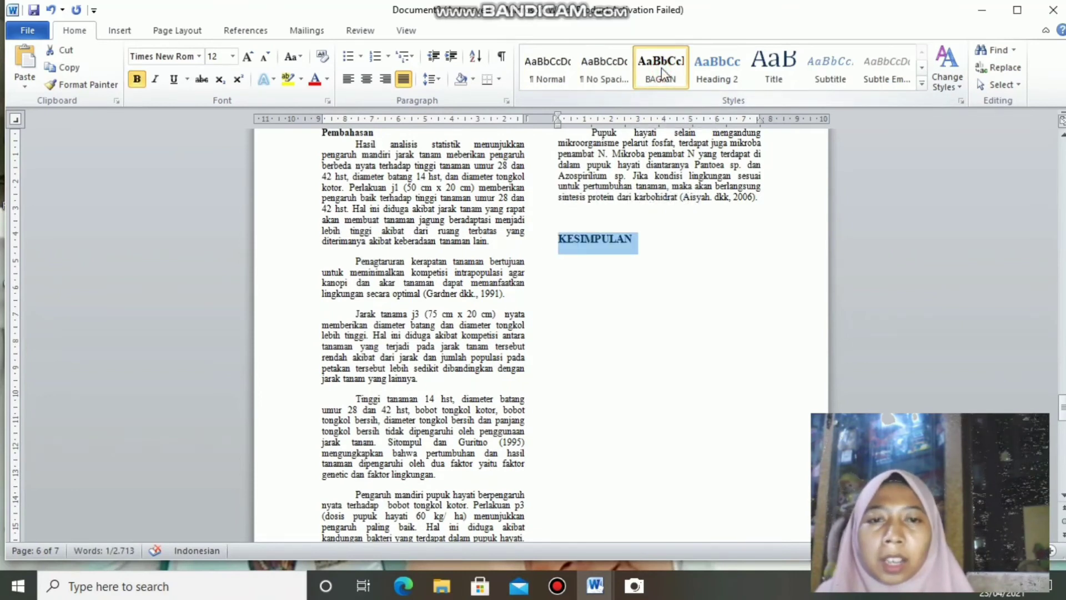
# Step: Insert the conclusion text under KESIMPULAN, starting at "Berdasarkan hasil dan pembahasan tersebut" and including its three numbered points
pyautogui.click(669, 236)
pyautogui.press('Return')
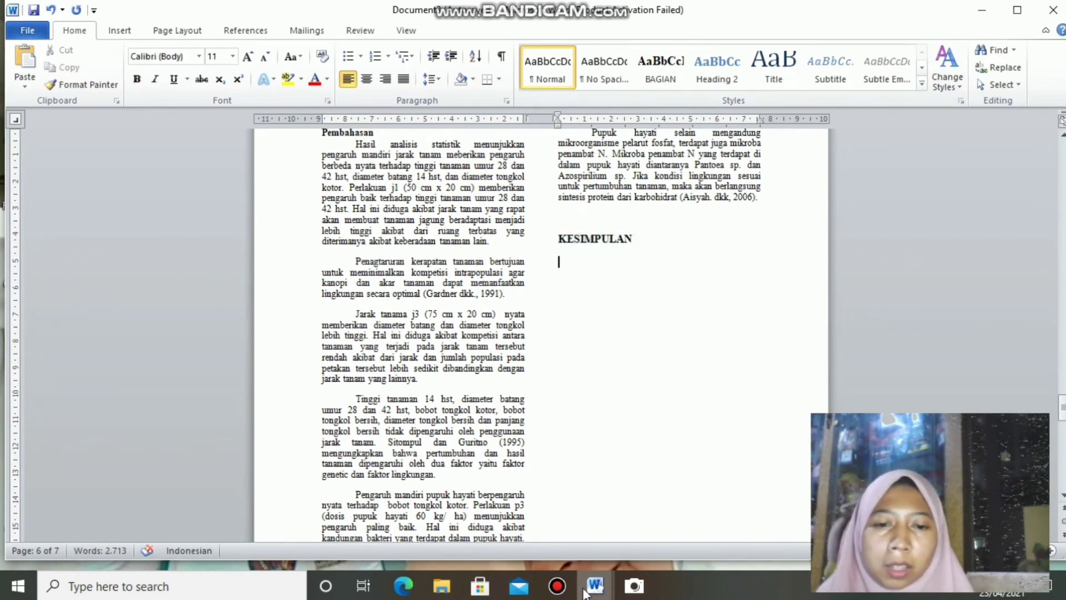
pyautogui.write('Berdasarkan hasil dan pembahasan tersebut, maka dapat diambil kesimpulan adalah sebagai berikut: 1. Tidak terjadi pengaruh interaksi antara jarak tanam dan penggunaan dosis pupuk hayati terhadap pertumbuhan dan hasil tanaman jagung semi. 2. Jarak tanaman 50 cm x 20 cm memberikan pengaruh lebih baik terhadap tinggi tanaman umur 28 dan 42 hst. Jarak tanam 75 cm x 20 cm memberikan pengaruh paling baik terhadap diameter tongkol kotor. 3. Pupuk hayati 60 kg/ha berpengaruh baik terhadap bobot tongkol kotor jagung semi kultivar Bisi 2.')
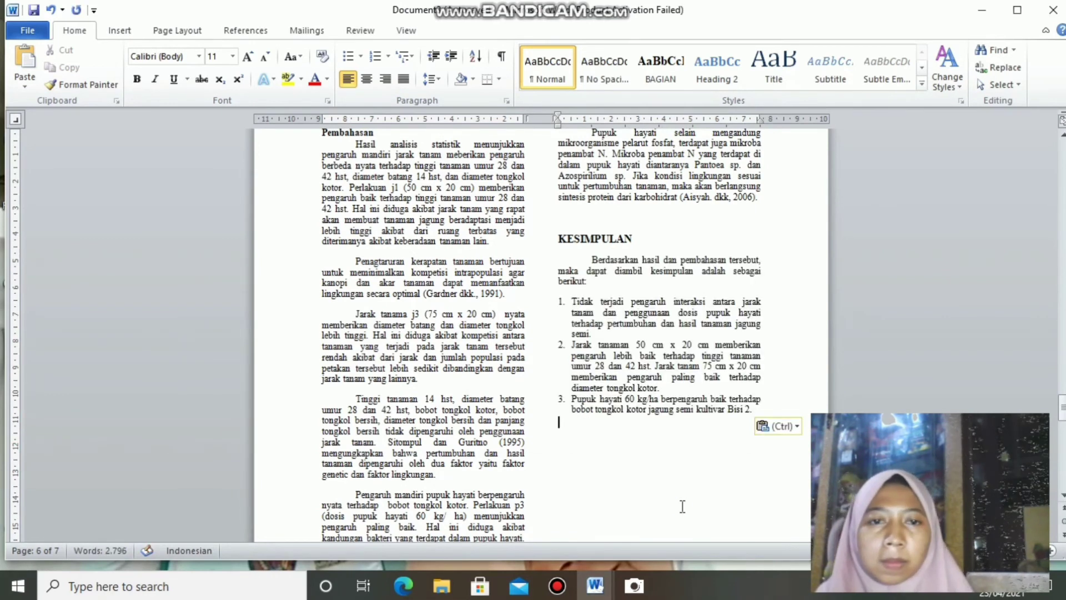
# Step: Leave a few blank lines after the conclusion's numbered points and add the heading text "DAFTAR PUSTAKA"
pyautogui.scroll(-4, 675, 456)
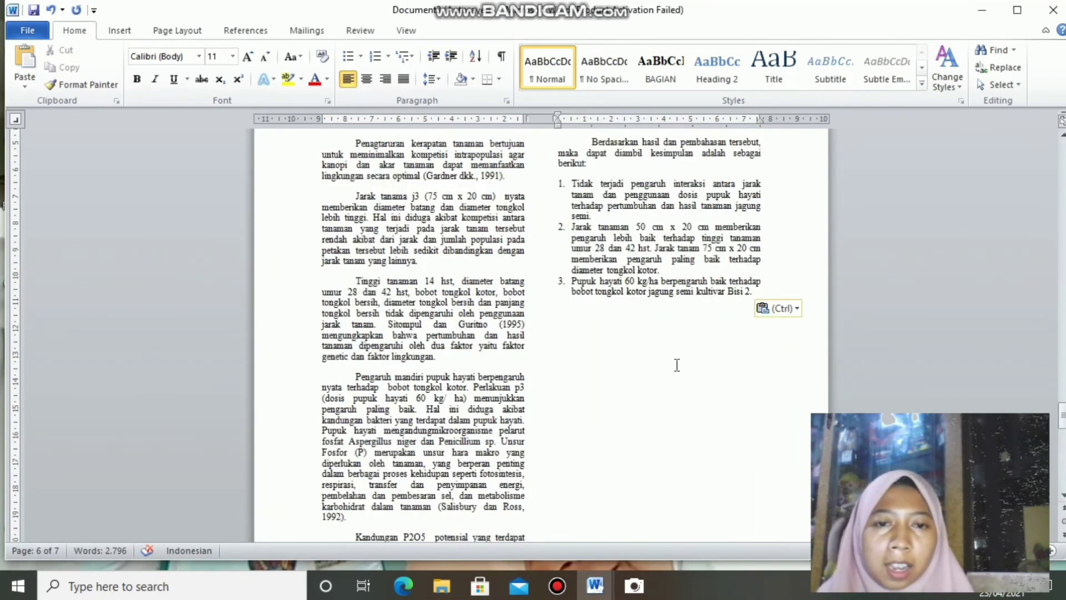
pyautogui.press('Return')
pyautogui.press('Return')
pyautogui.press('Return')
pyautogui.press('Return')
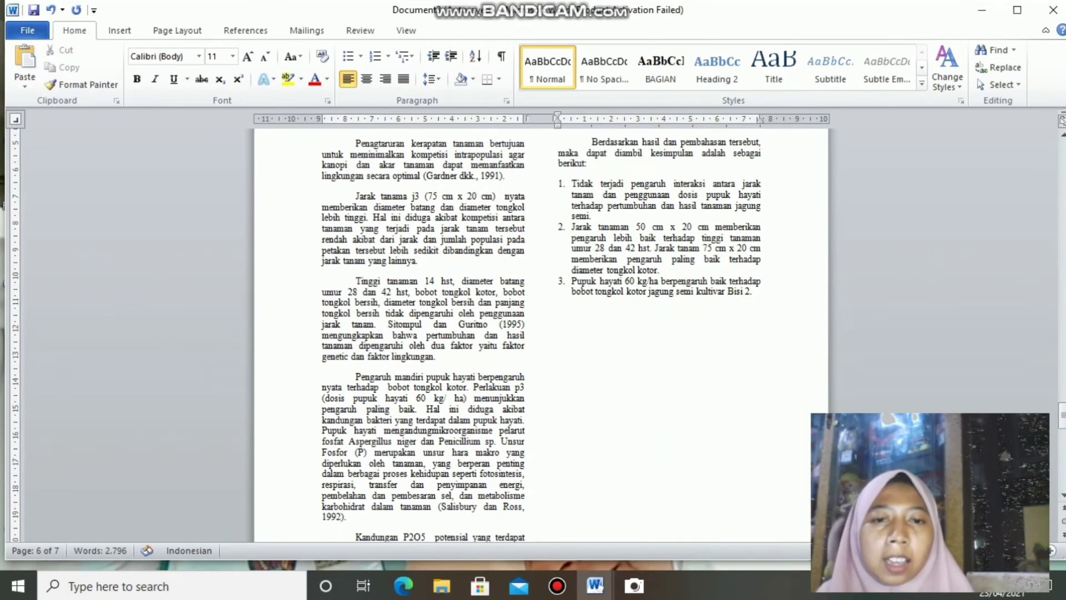
pyautogui.scroll(-5, 676, 365)
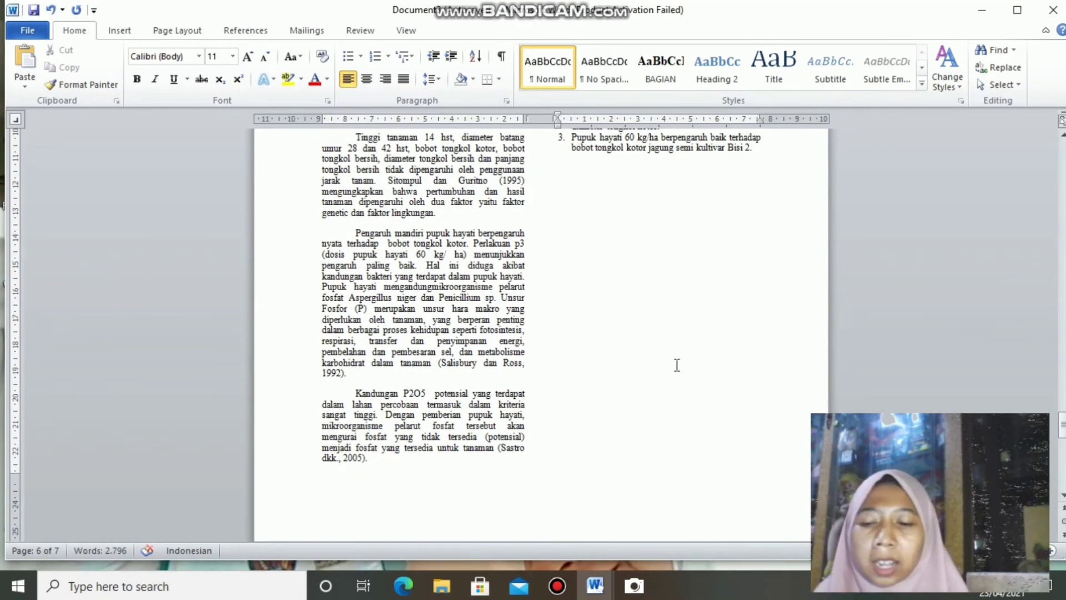
pyautogui.write('DA')
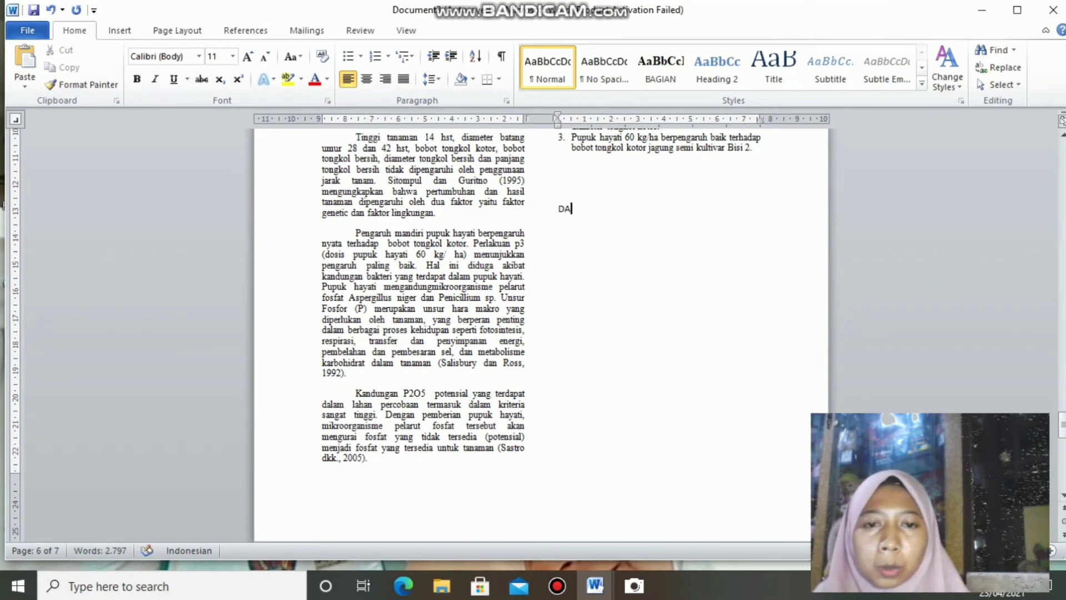
pyautogui.write('FTAR ')
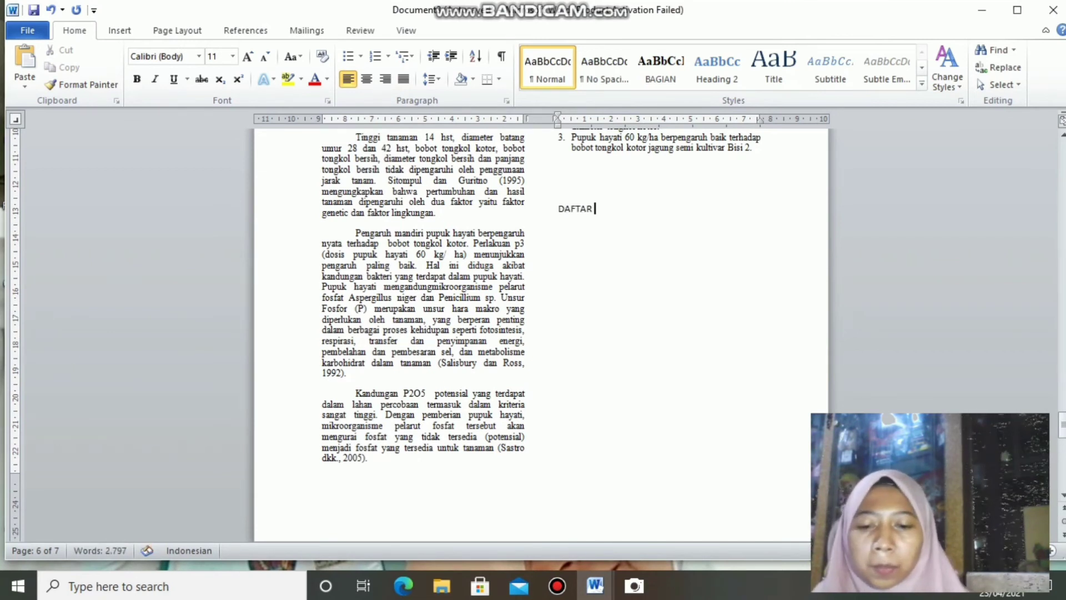
pyautogui.write('PUSTAKA')
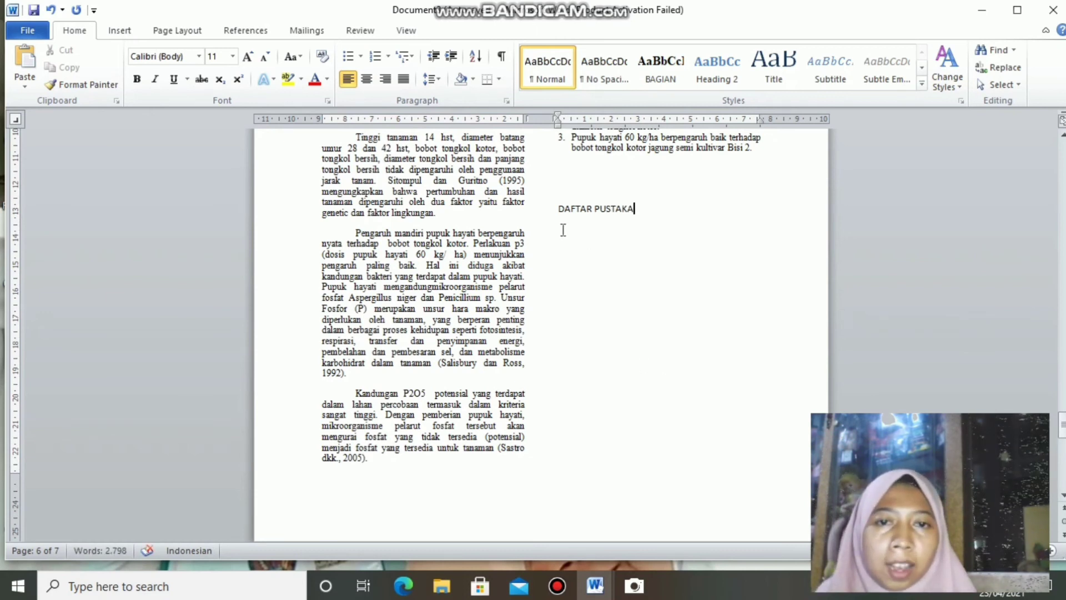
# Step: Apply the BAGIAN style to the DAFTAR PUSTAKA heading
pyautogui.click(544, 214)
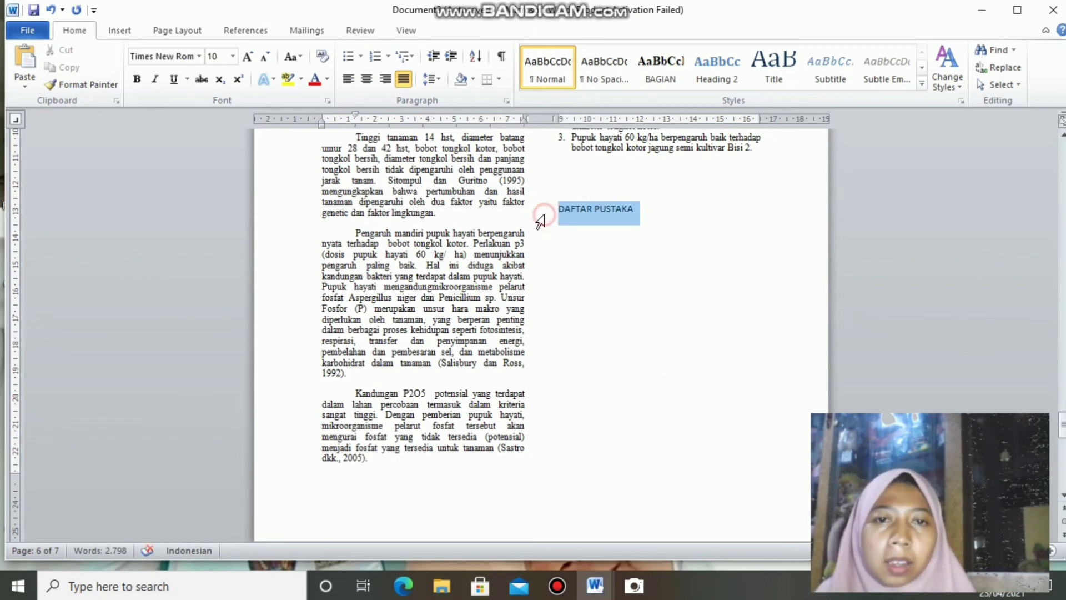
pyautogui.click(655, 64)
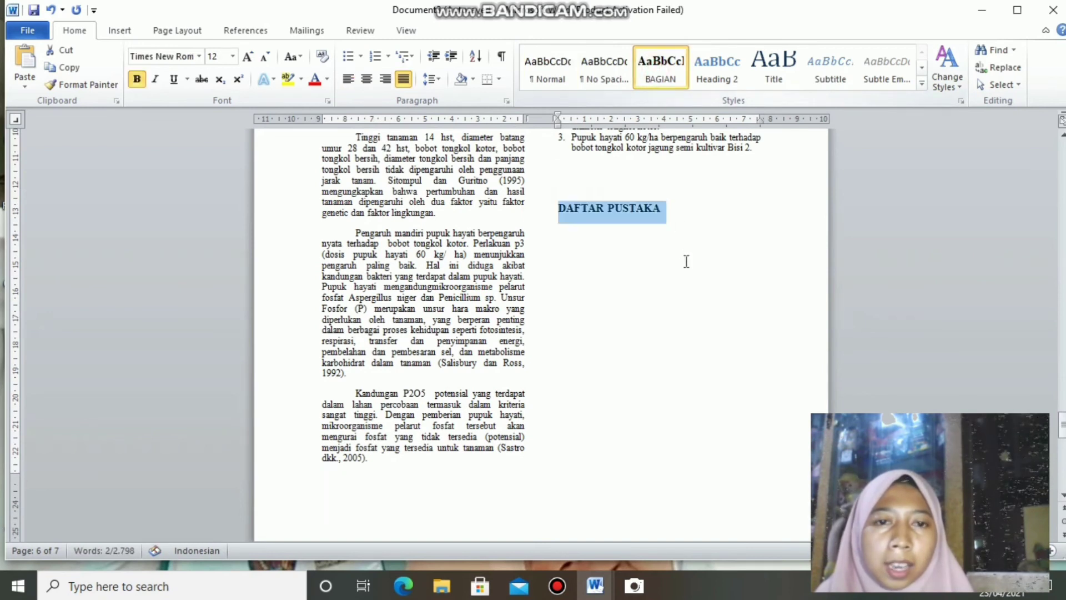
pyautogui.click(684, 211)
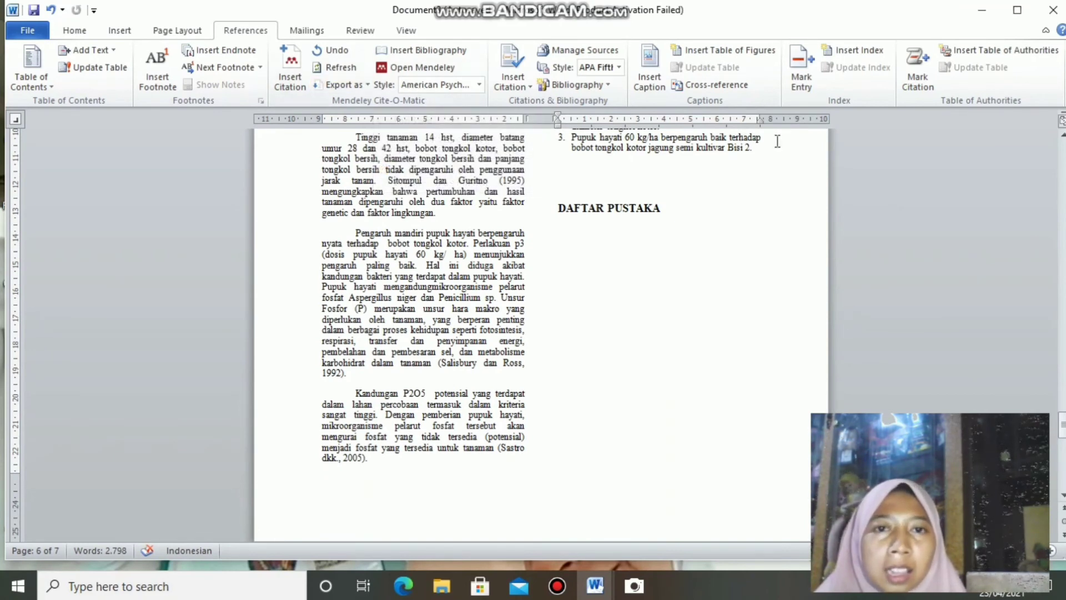
# Step: Switch to Mendeley Desktop and add the file "Jurnal Pengaruh Jarak Tanam" to the library
pyautogui.click(976, 13)
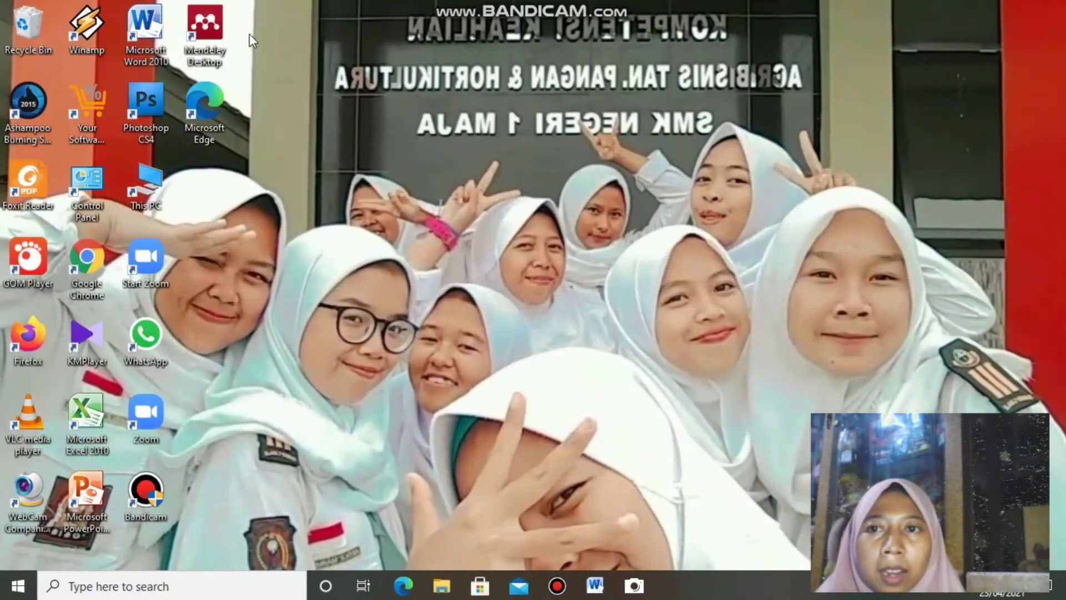
pyautogui.doubleClick(205, 32)
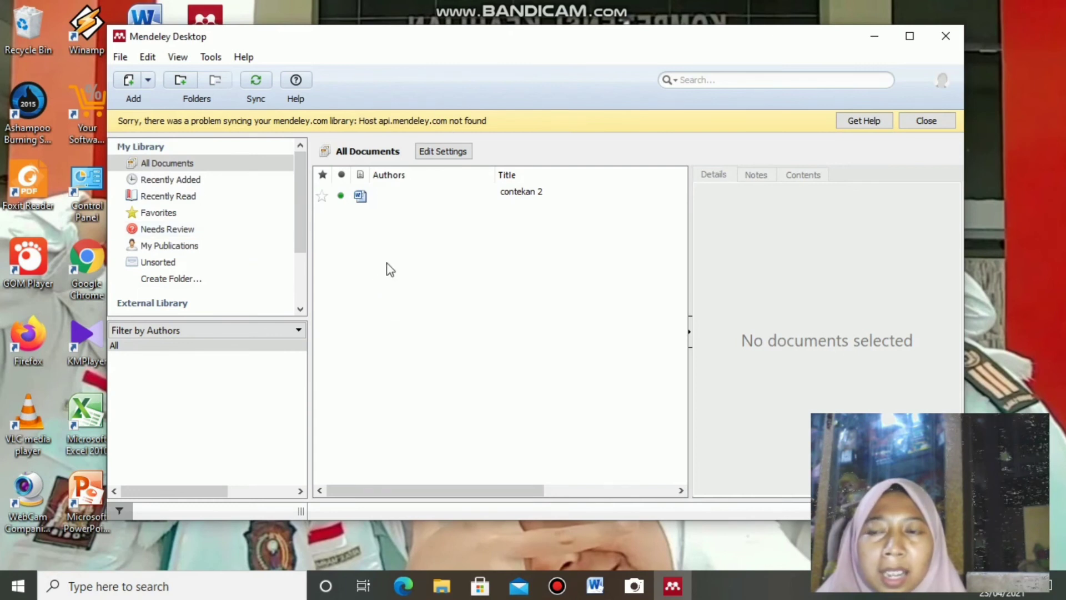
pyautogui.click(148, 81)
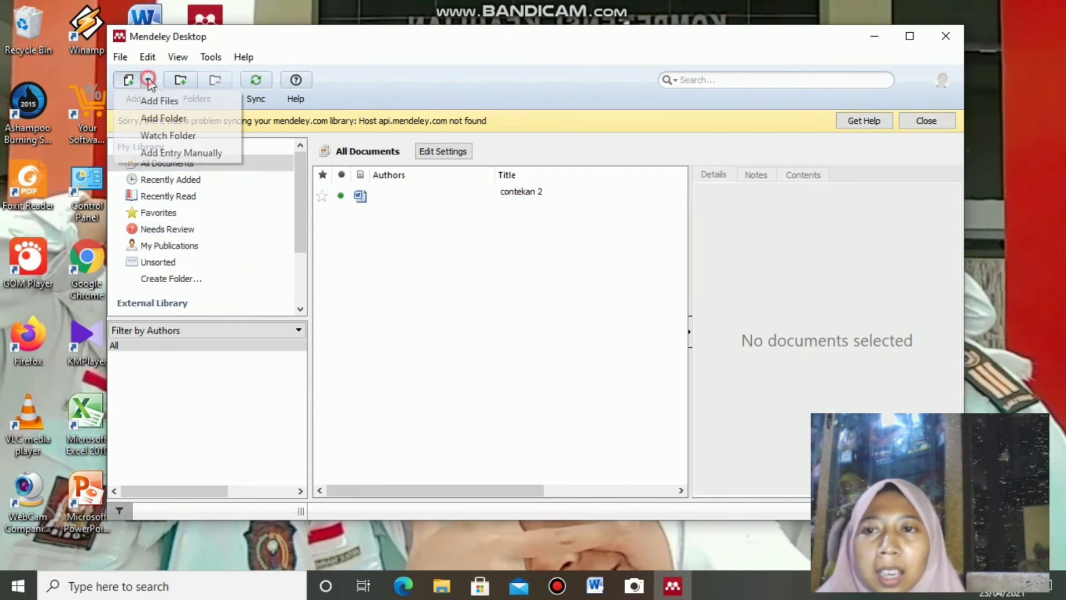
pyautogui.click(166, 101)
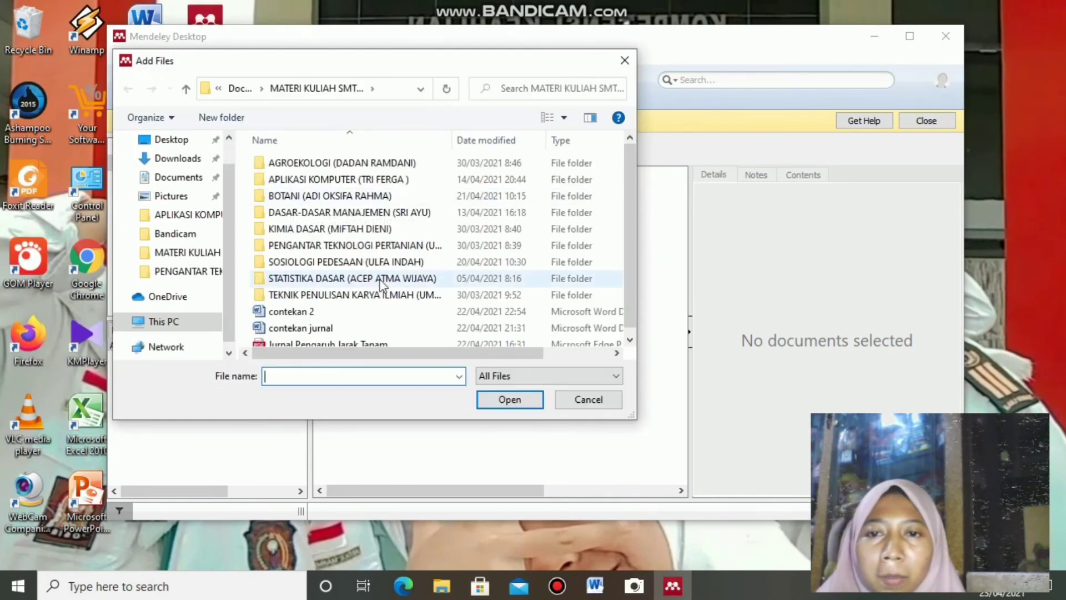
pyautogui.scroll(-1, 380, 283)
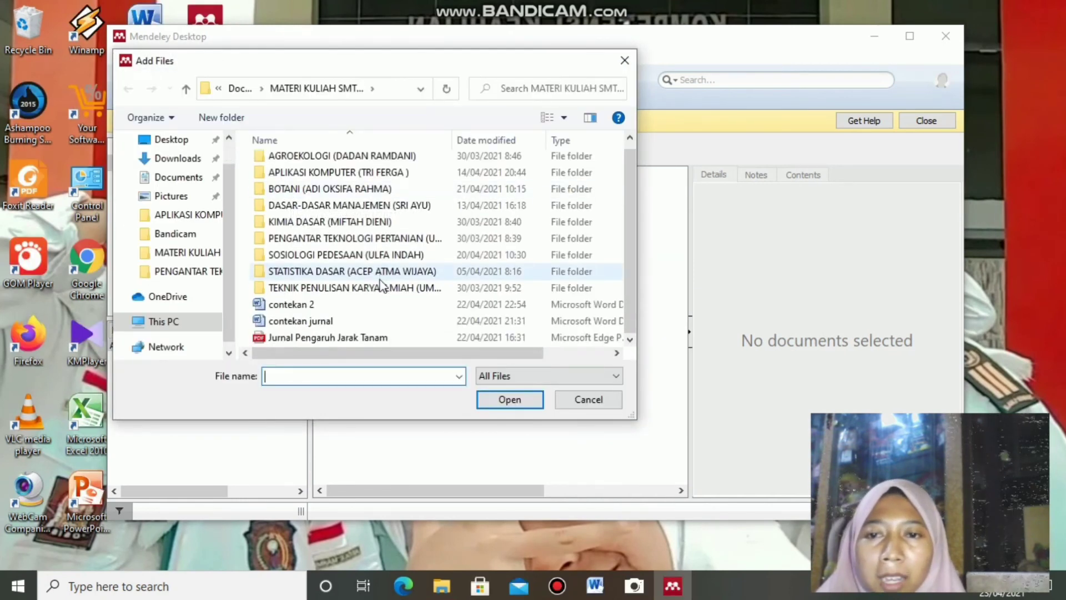
pyautogui.click(370, 336)
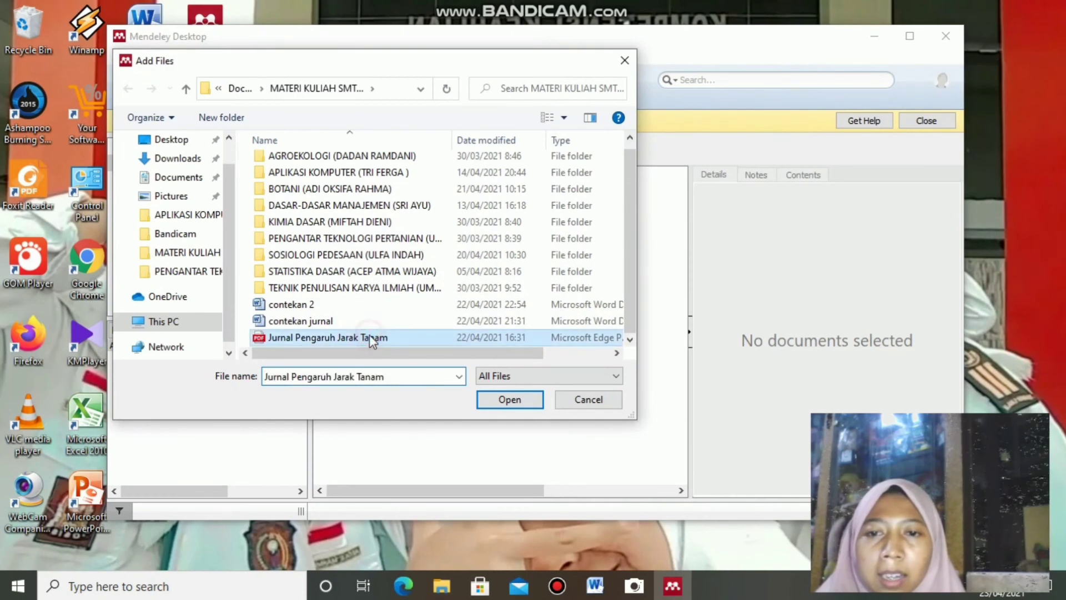
pyautogui.click(515, 395)
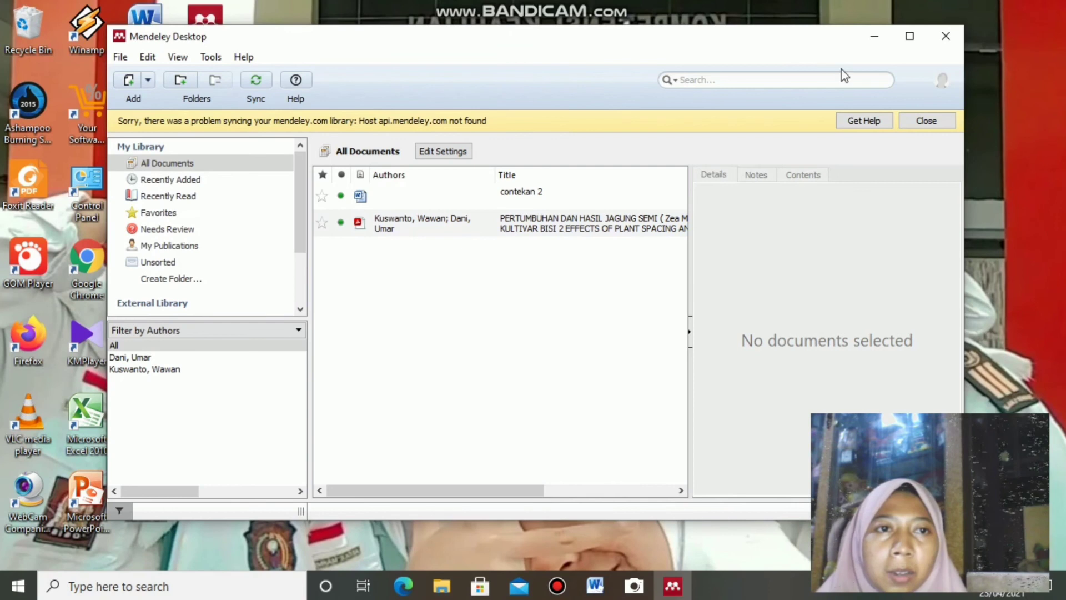
# Step: Return to the Word document and enter the text "PERTUMBUHAN DAN HASIL JAGUNG" below the DAFTAR PUSTAKA heading
pyautogui.click(872, 39)
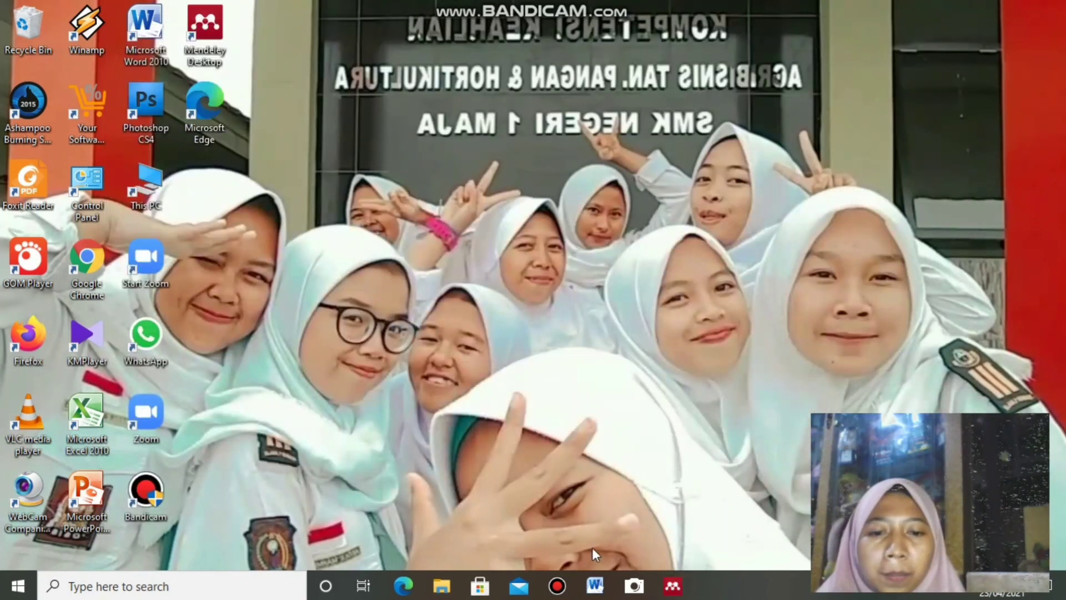
pyautogui.click(594, 586)
pyautogui.click(633, 536)
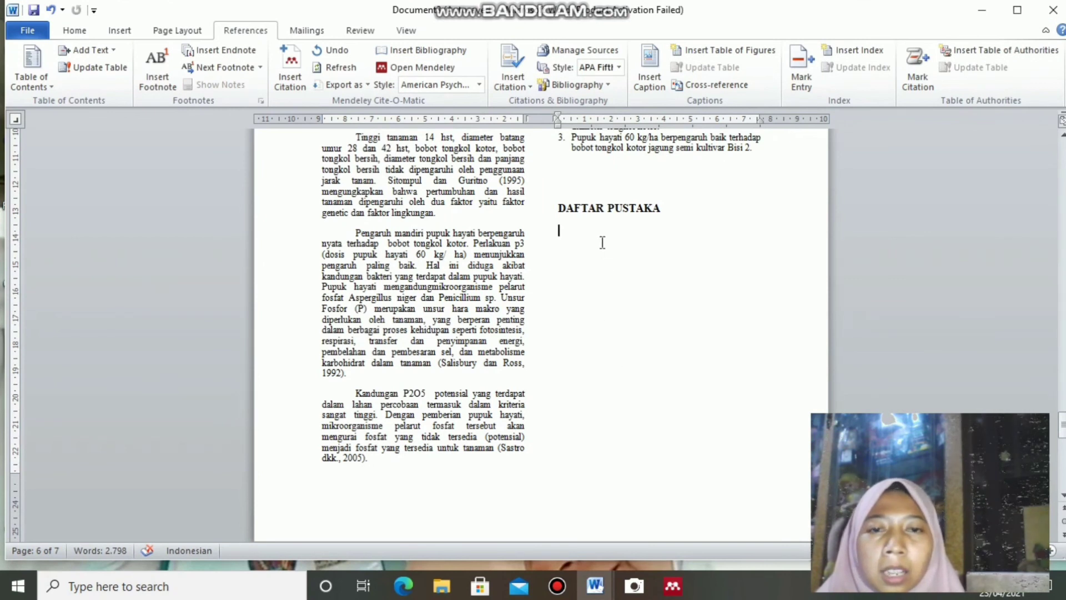
pyautogui.write('PERTU')
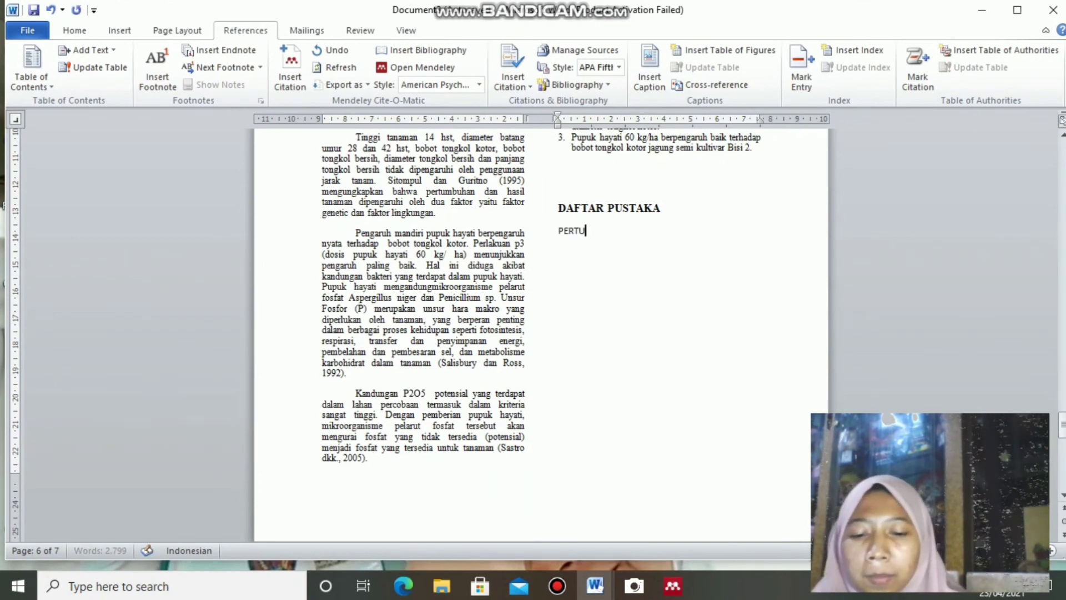
pyautogui.write('MBUHAN  DA')
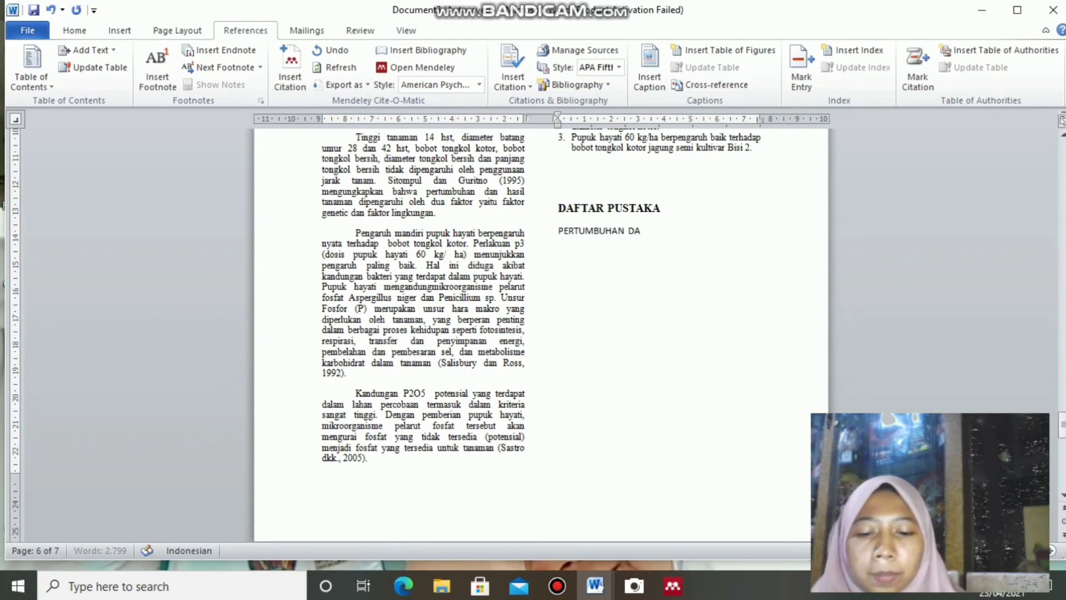
pyautogui.write('N HASIL JAGUNG')
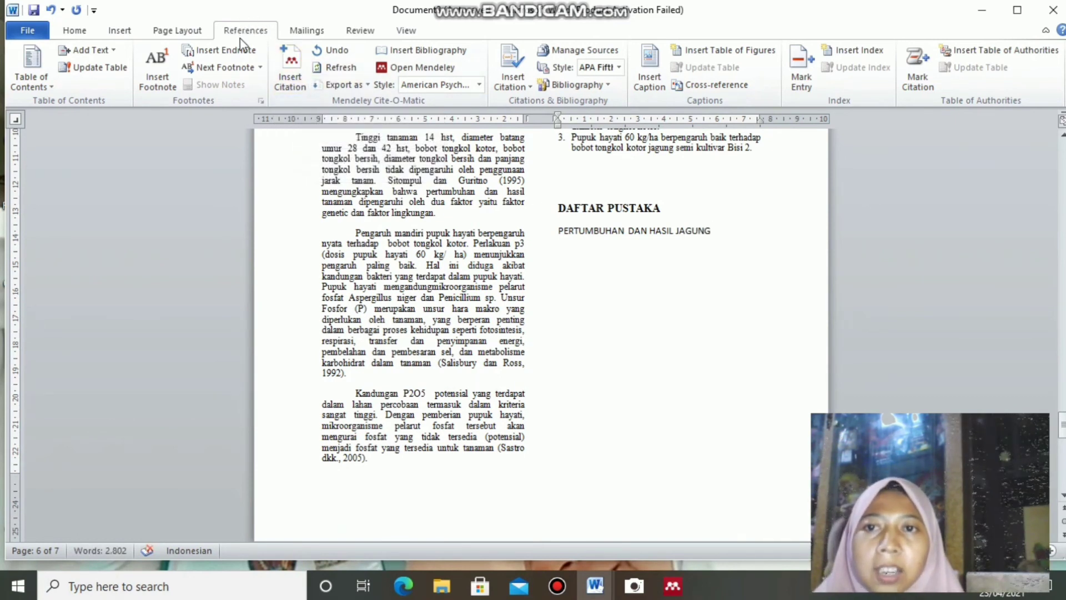
# Step: Search the Mendeley library for "PERTUMBUHAN DAN HASIL JAGUNG" and insert the matching 2016 article as a citation after the DAFTAR PUSTAKA entry
pyautogui.click(294, 83)
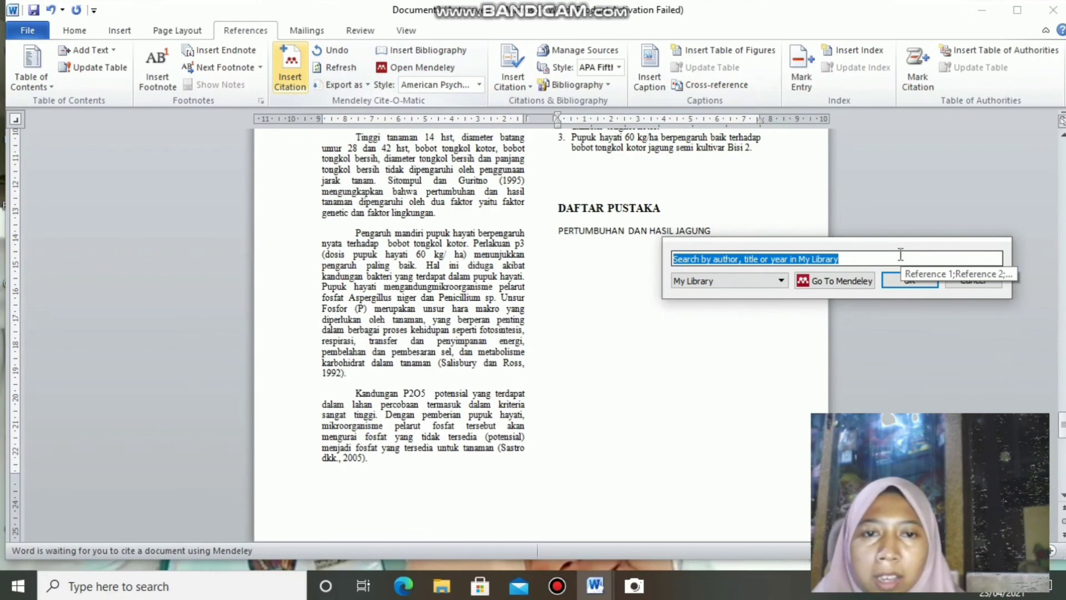
pyautogui.write('PERT')
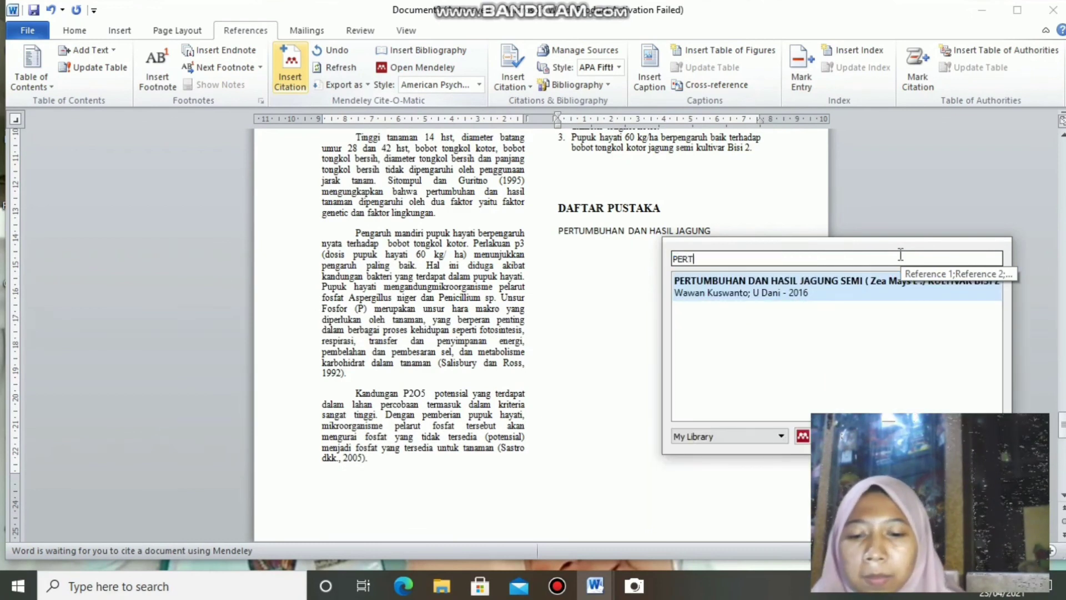
pyautogui.write('UMBUHAN')
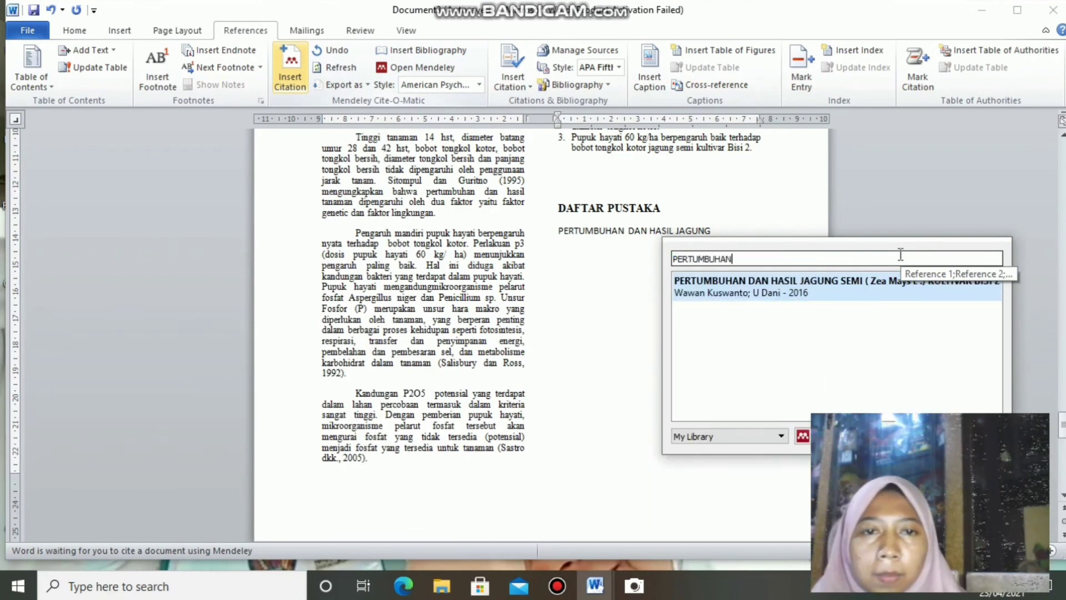
pyautogui.write(' DAN HAS')
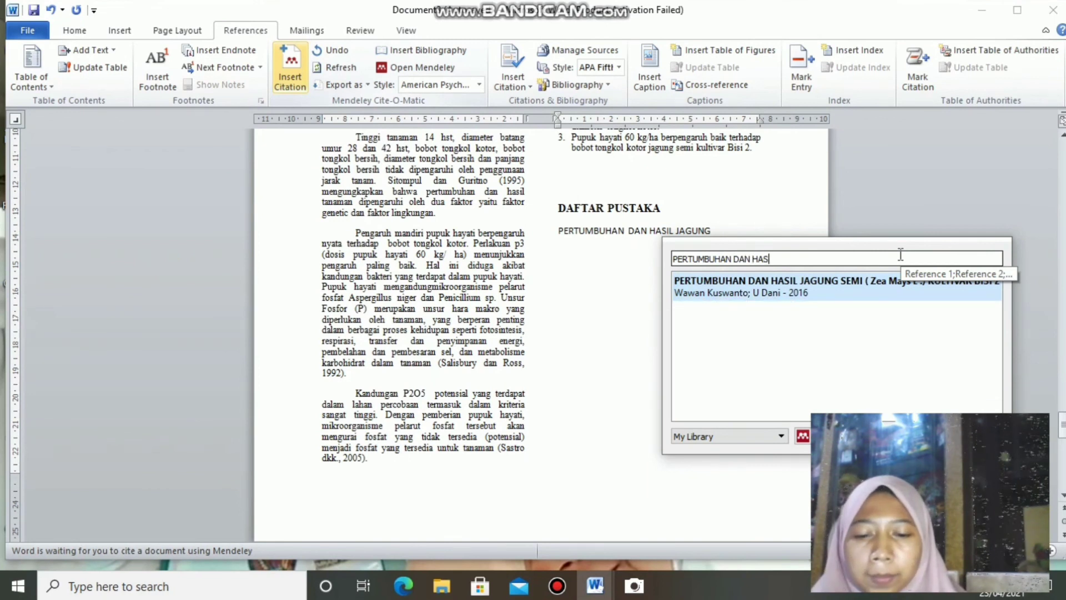
pyautogui.write('IL ')
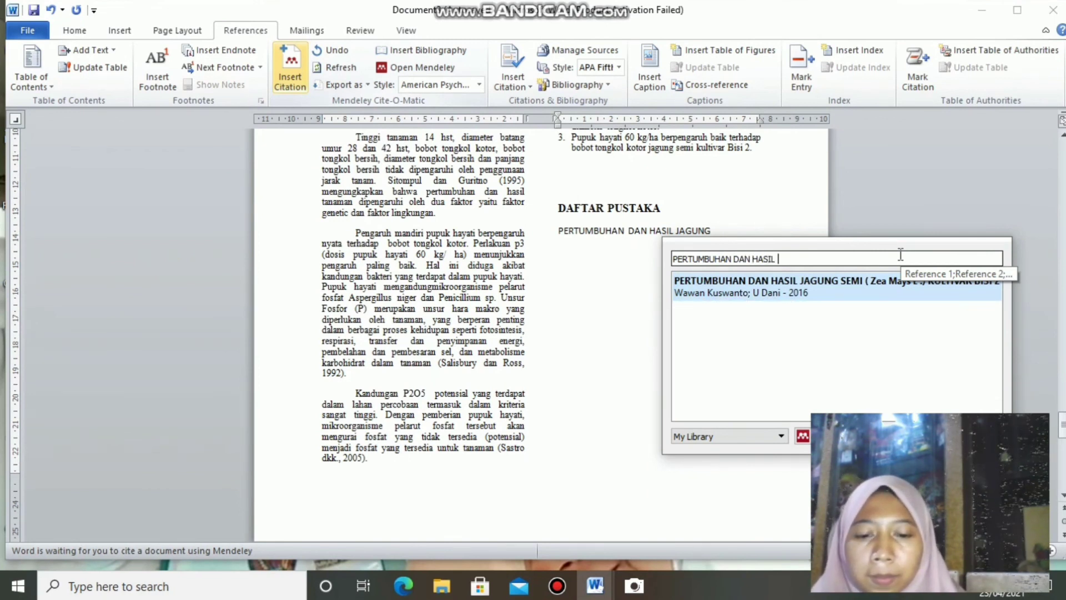
pyautogui.write('JAGUNG')
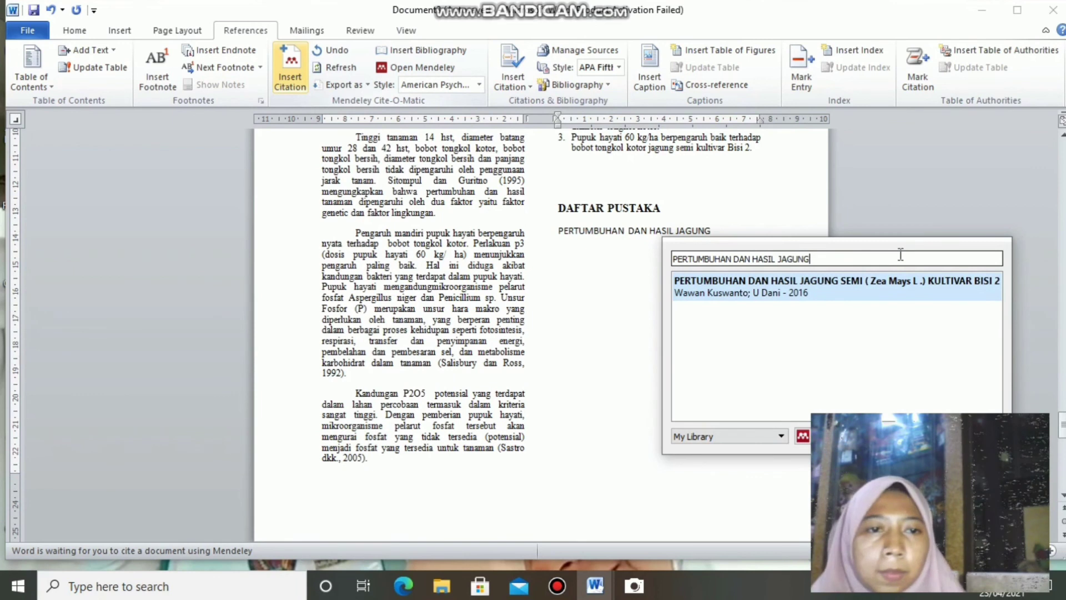
pyautogui.click(888, 294)
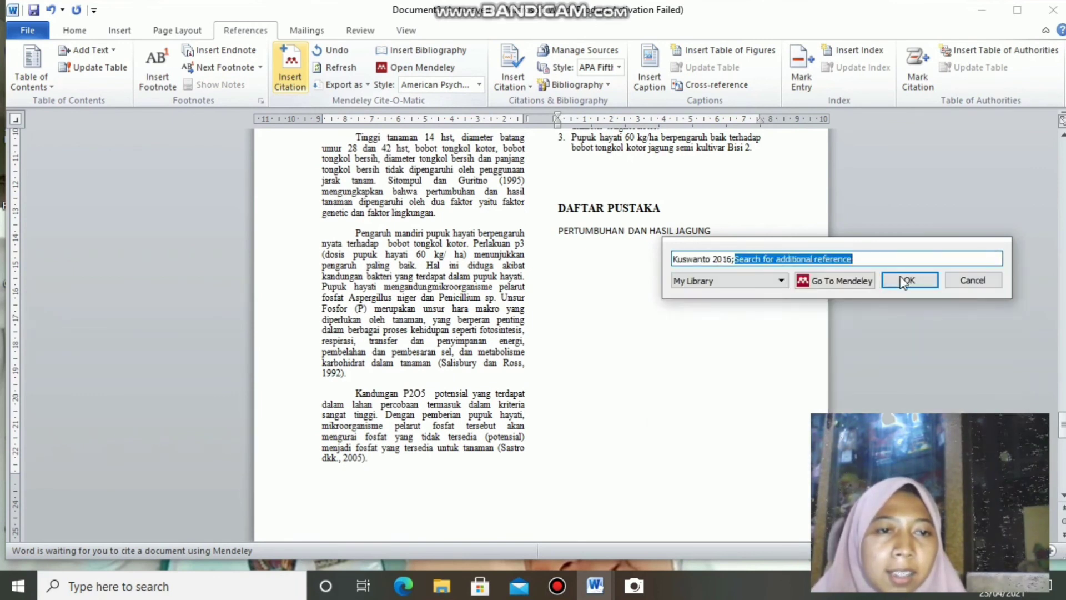
pyautogui.click(905, 280)
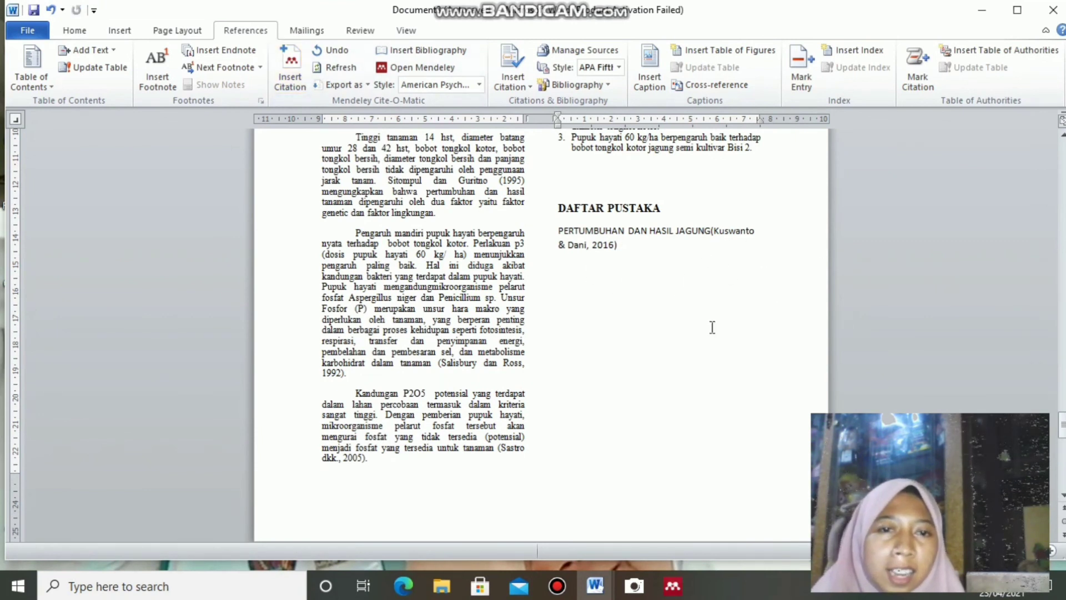
pyautogui.scroll(10, 712, 327)
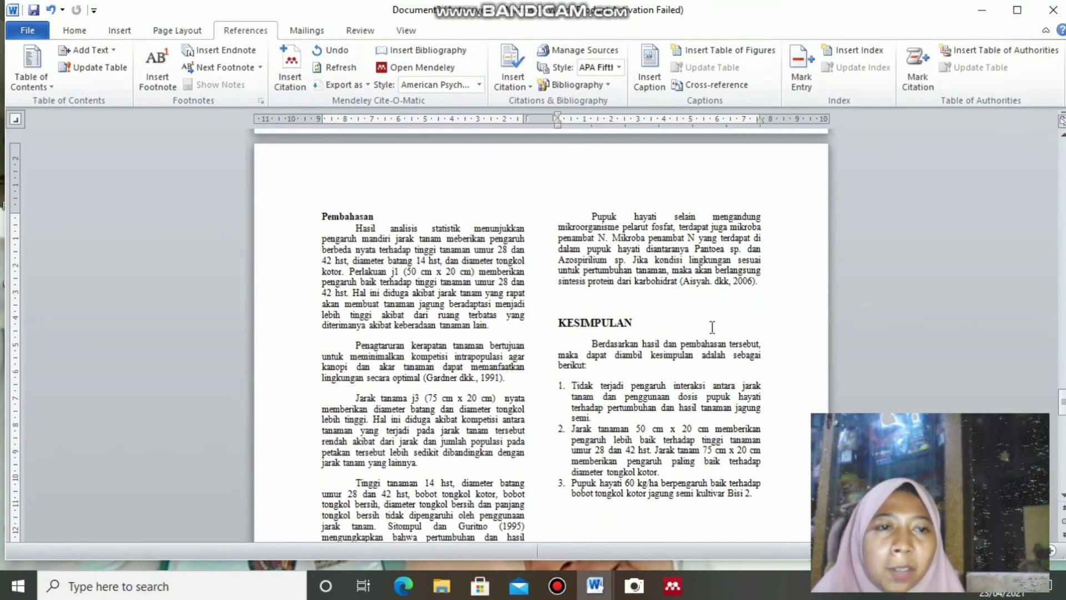
pyautogui.scroll(-12, 713, 327)
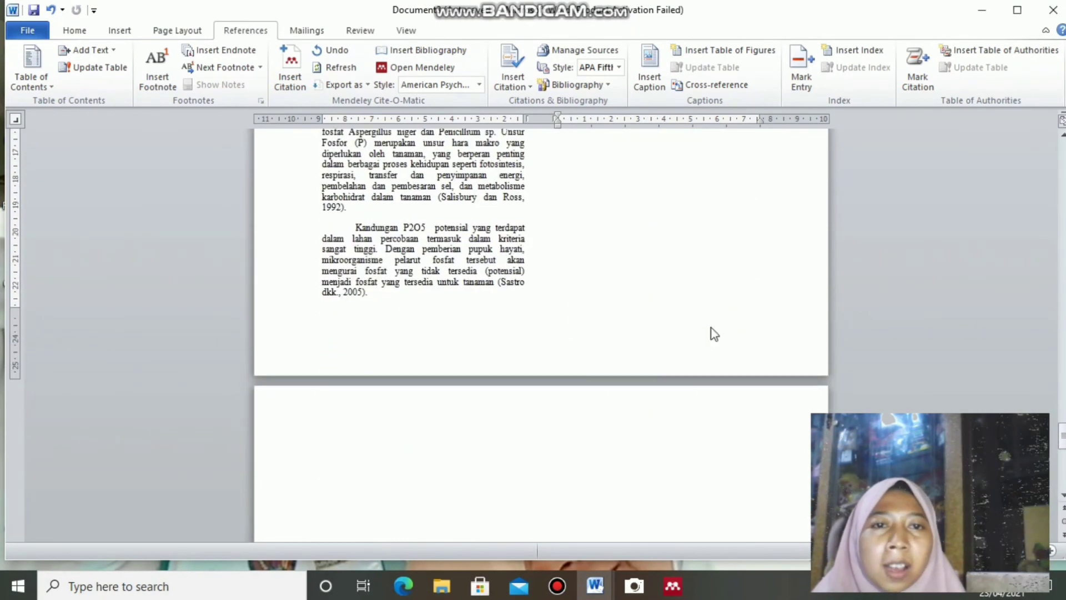
pyautogui.scroll(-8, 714, 334)
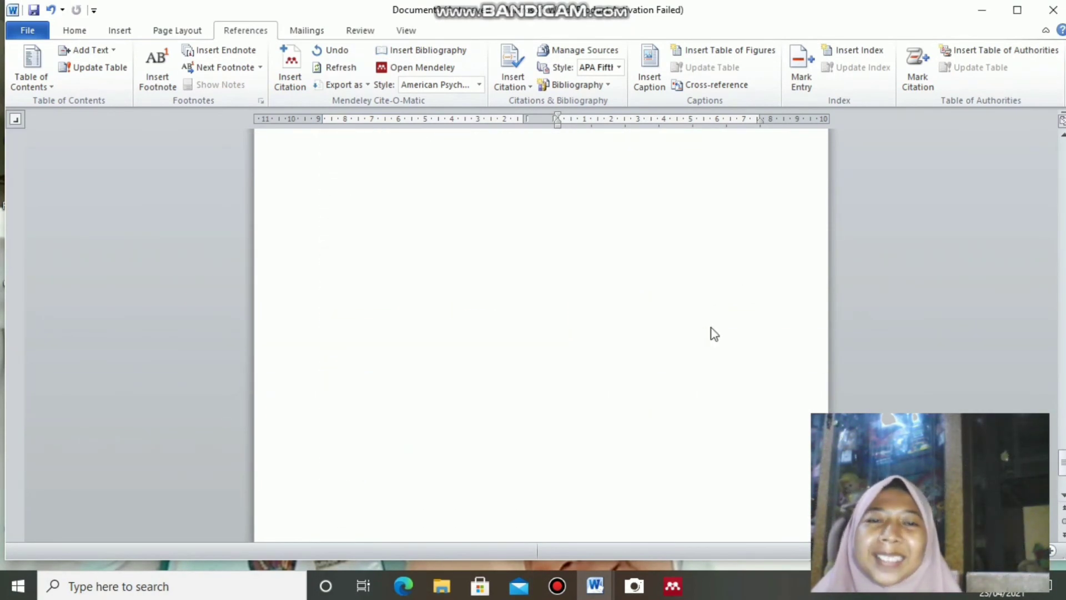